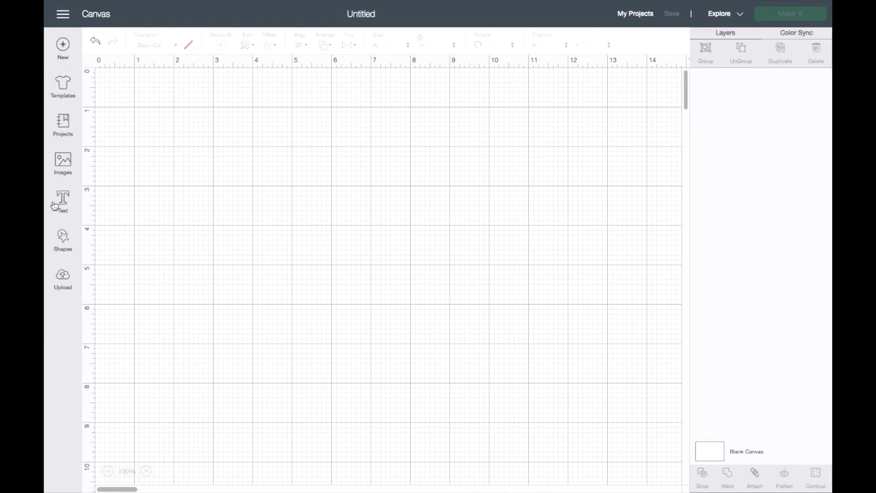
# Add a square and resize it to an 11.75 × 2.95-inch rectangle with proportions relocked
pyautogui.click(68, 249)
pyautogui.click(106, 165)
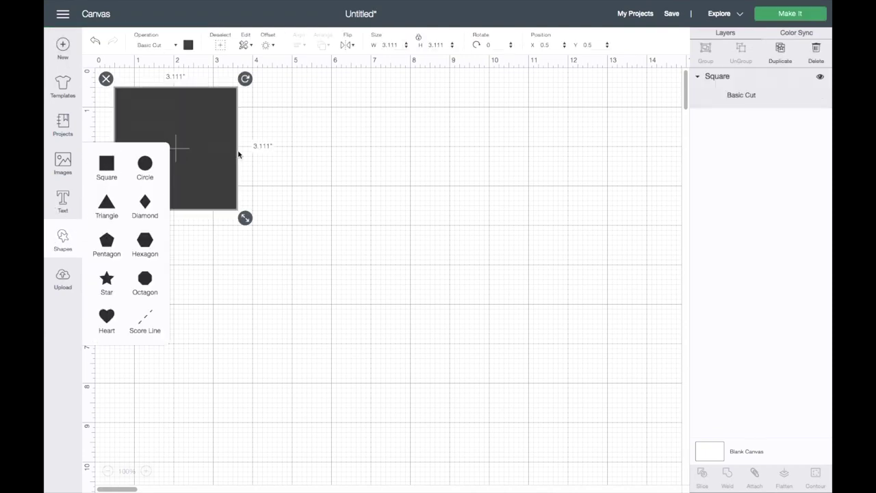
pyautogui.moveTo(210, 150); pyautogui.dragTo(295, 170)
pyautogui.click(192, 233)
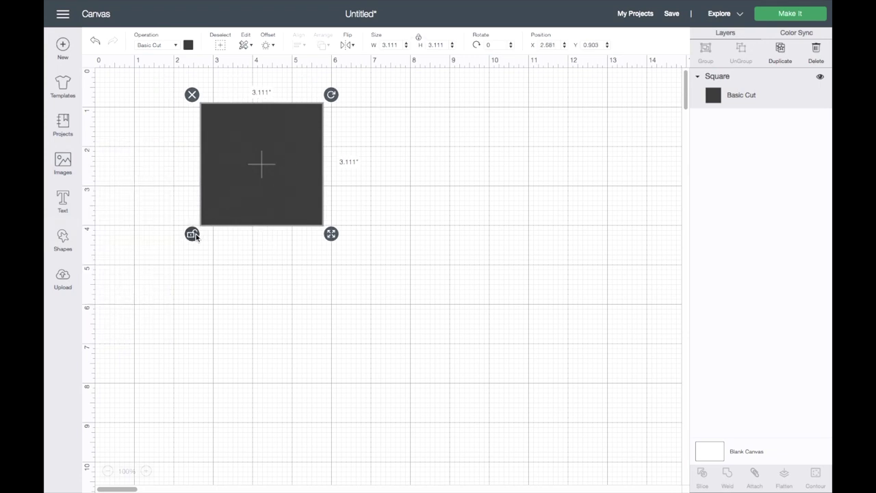
pyautogui.click(388, 47)
pyautogui.press('Tab')
pyautogui.write('2.9')
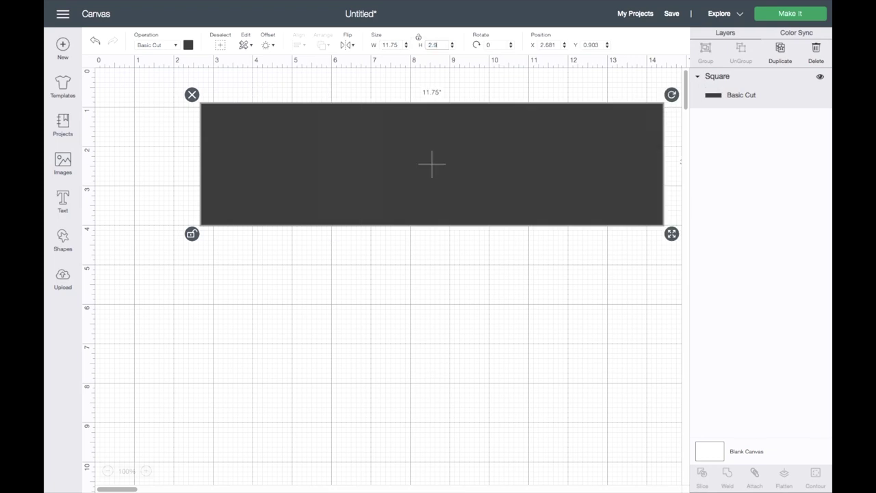
pyautogui.write('5')
pyautogui.press('Tab')
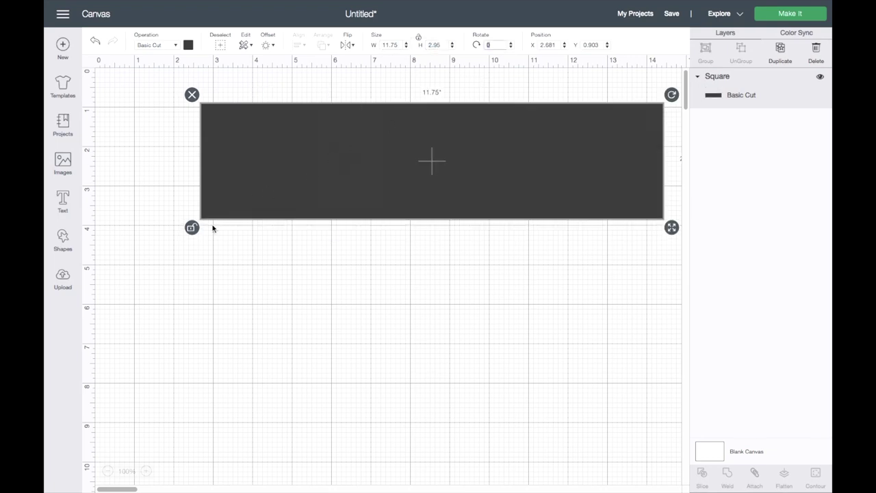
pyautogui.click(192, 227)
# Colour the rectangle white and nudge it slightly up
pyautogui.click(187, 45)
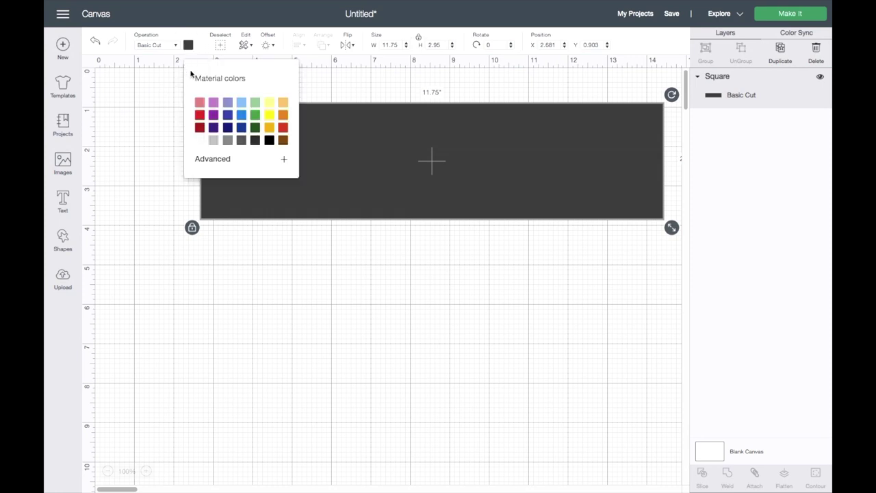
pyautogui.click(199, 145)
pyautogui.moveTo(405, 138); pyautogui.dragTo(411, 133)
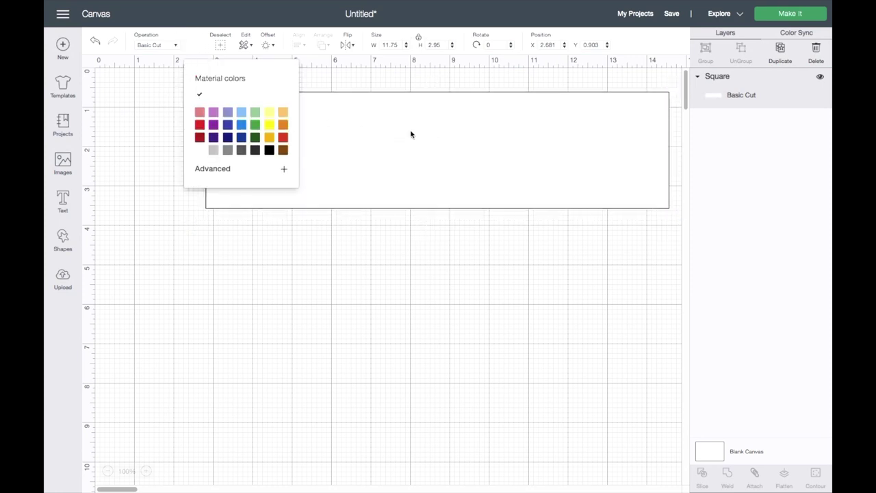
pyautogui.click(410, 288)
# Add a text box in the Impact font reading DADDY
pyautogui.click(64, 209)
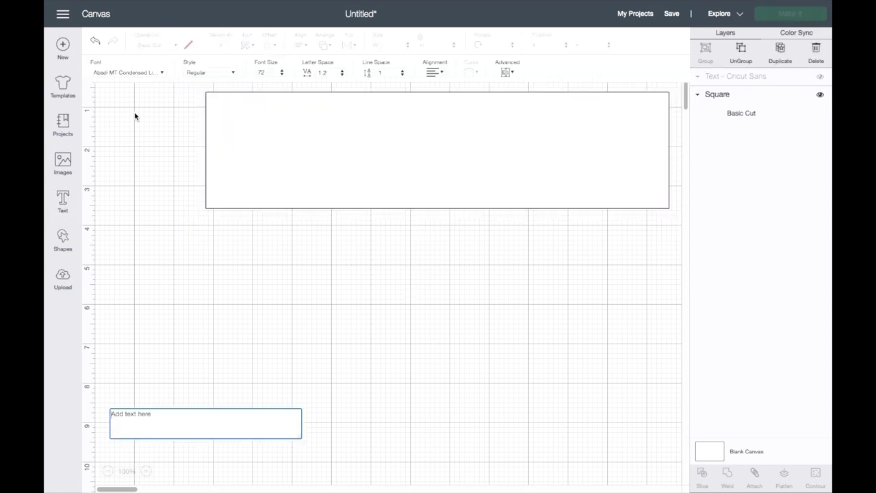
pyautogui.click(143, 75)
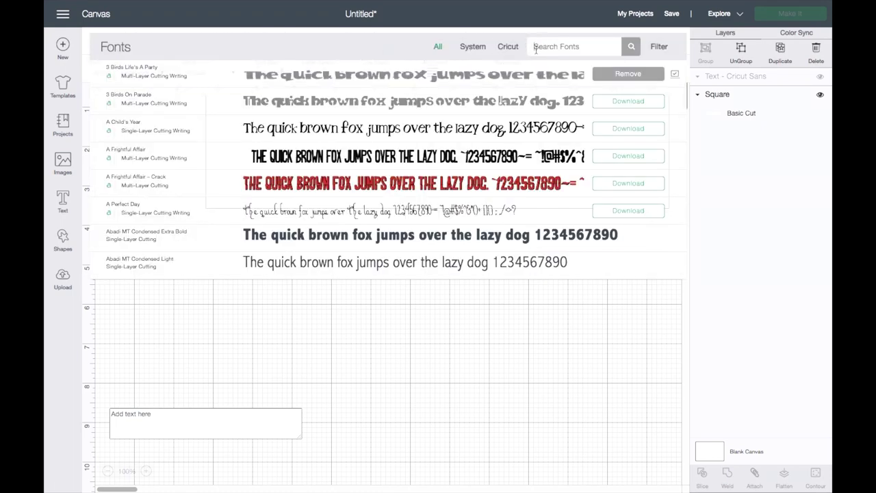
pyautogui.write('impact')
pyautogui.click(632, 46)
pyautogui.click(466, 79)
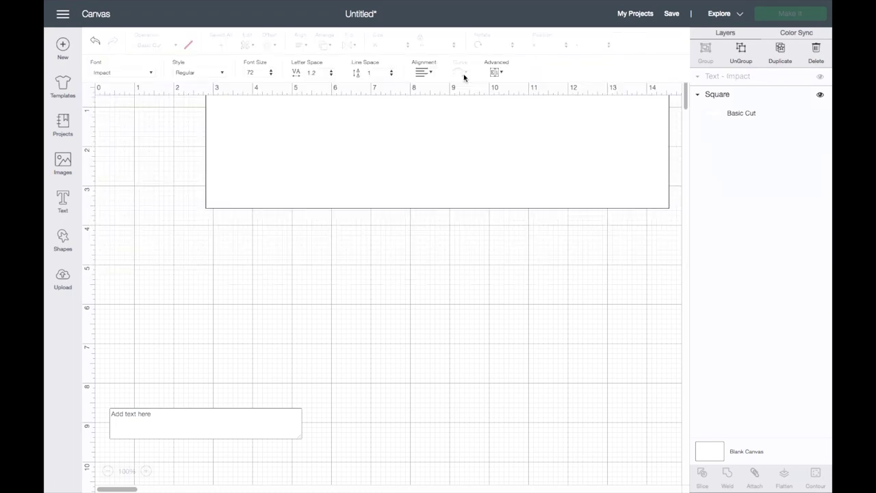
pyautogui.click(244, 436)
pyautogui.write('DADDY')
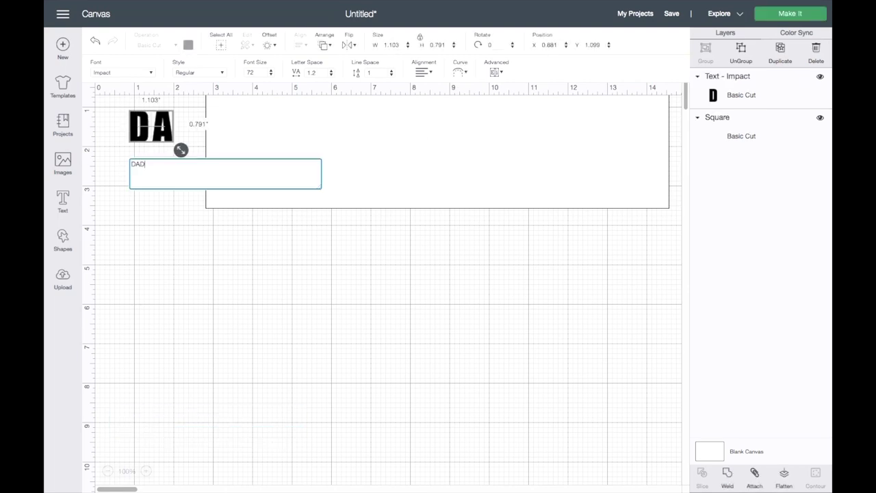
pyautogui.click(302, 366)
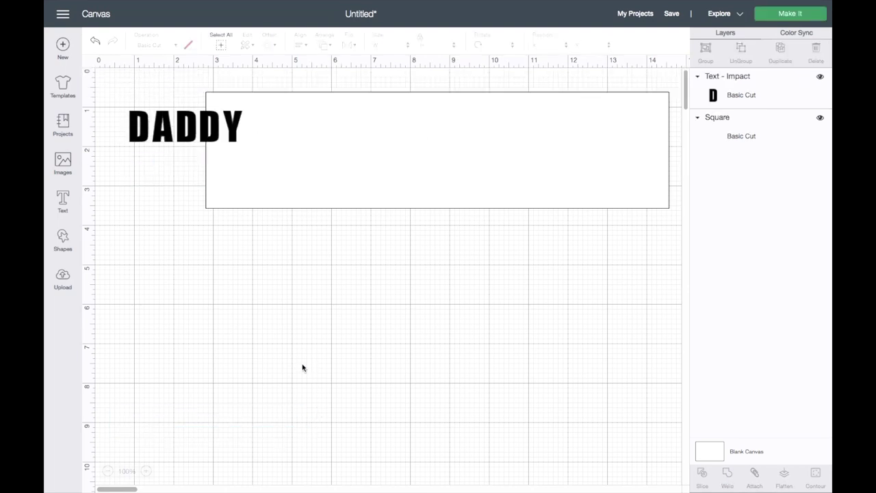
# Move DADDY into the white rectangle and enlarge it to 9.527 inches wide
pyautogui.hscroll(1, 283, 303)
pyautogui.moveTo(174, 127); pyautogui.dragTo(266, 135)
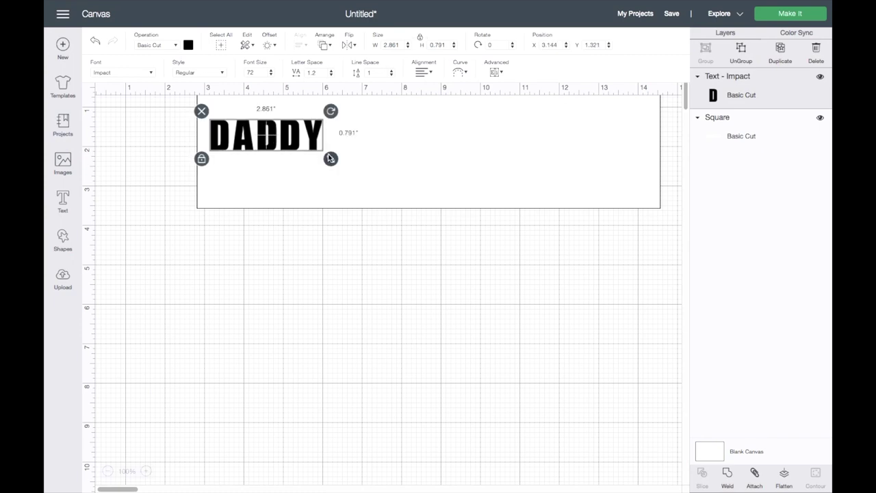
pyautogui.moveTo(331, 158); pyautogui.dragTo(569, 223)
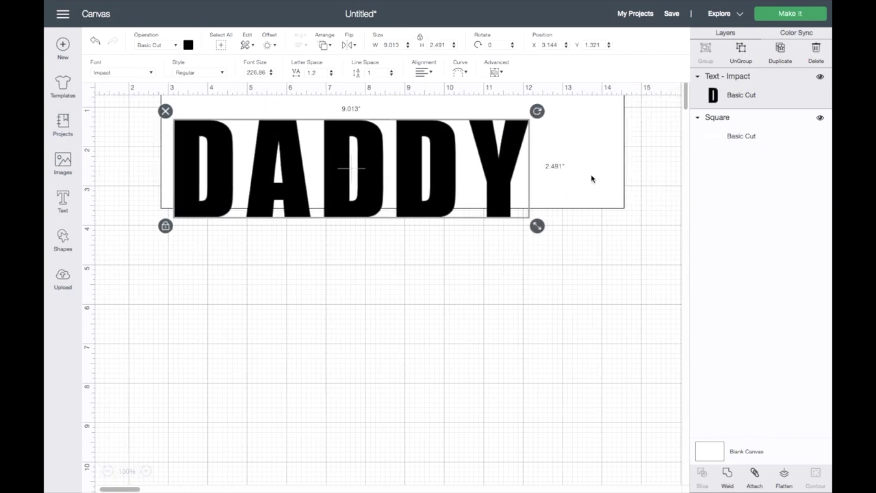
pyautogui.moveTo(593, 180); pyautogui.dragTo(575, 189)
pyautogui.click(520, 237)
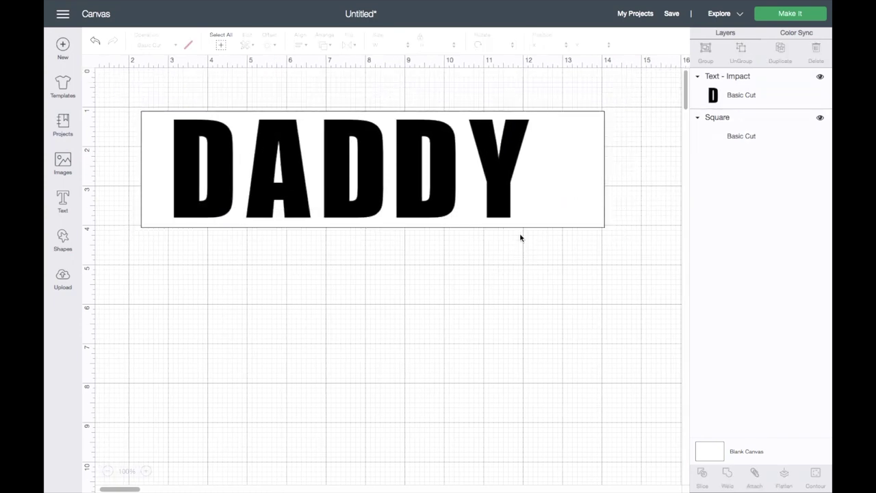
pyautogui.moveTo(497, 185); pyautogui.dragTo(502, 190)
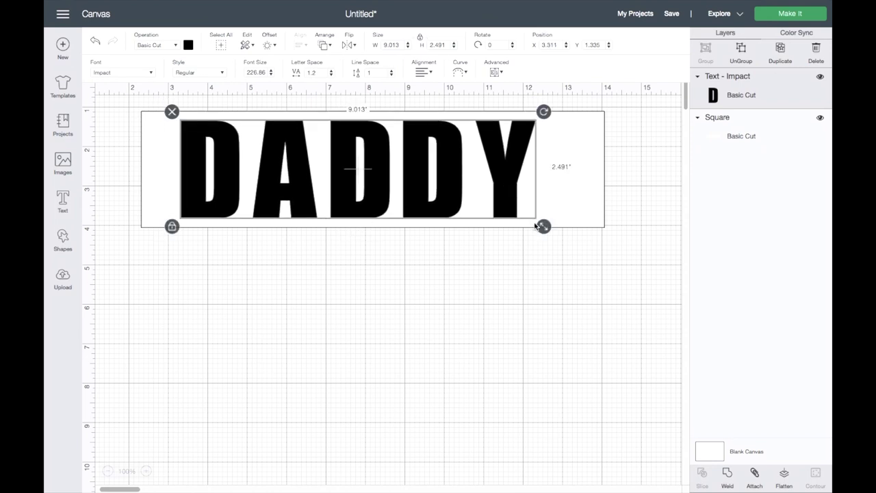
pyautogui.moveTo(542, 225)
pyautogui.mouseDown()
pyautogui.moveTo(564, 232)
pyautogui.moveTo(531, 216)
pyautogui.mouseUp()
pyautogui.click(524, 268)
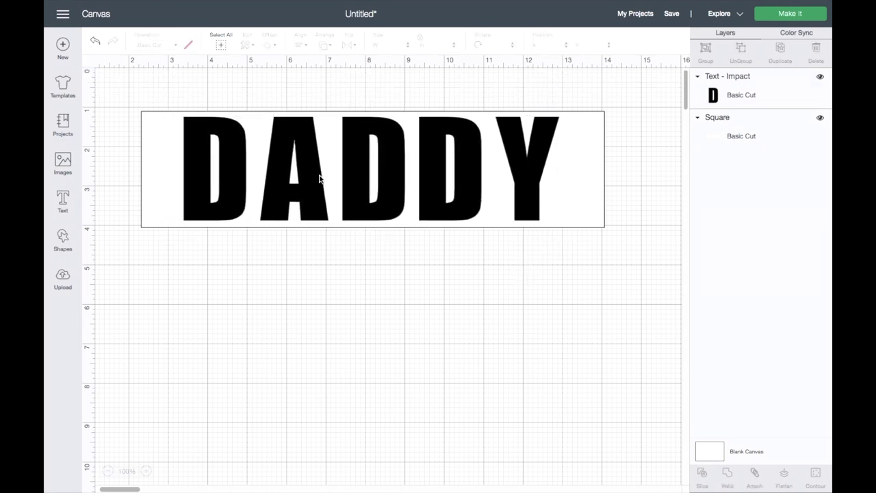
# Choose the photo IMG_2929.JPG from the computer for upload
pyautogui.click(62, 278)
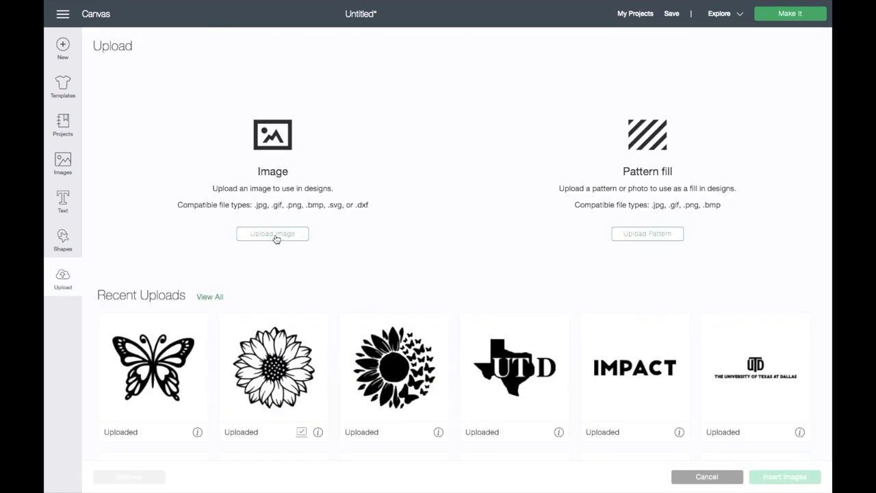
pyautogui.click(277, 237)
pyautogui.click(424, 248)
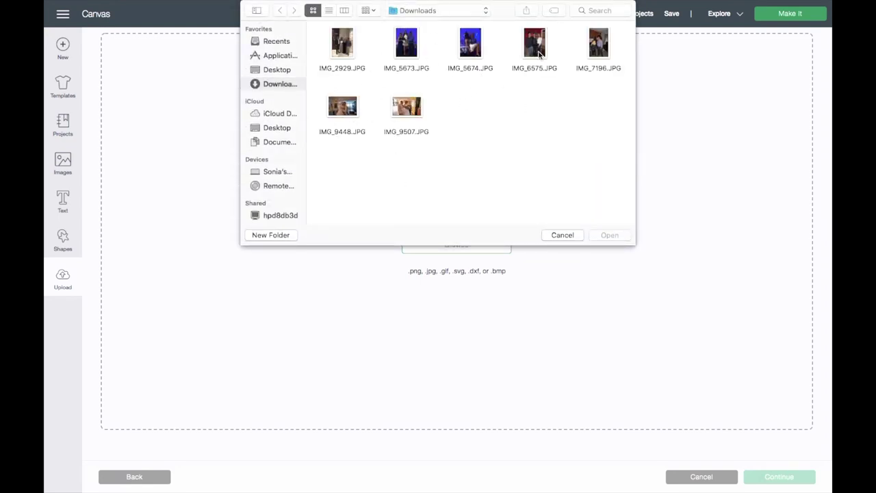
pyautogui.click(340, 45)
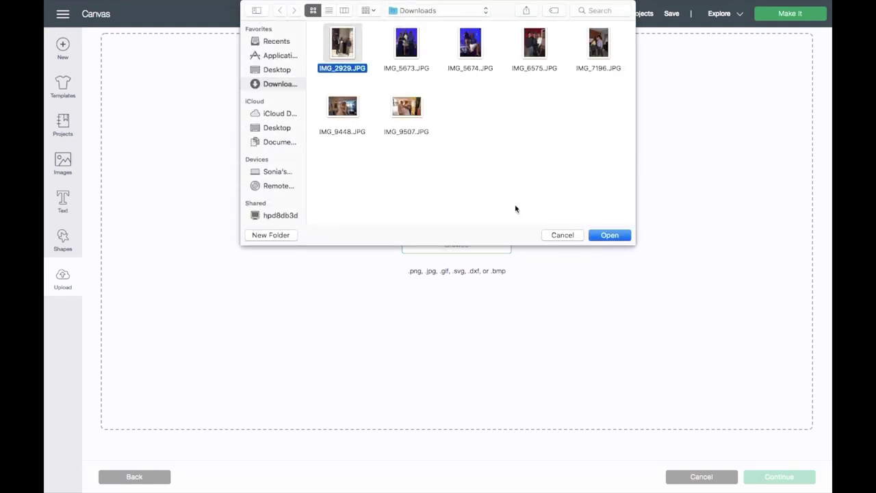
pyautogui.click(609, 235)
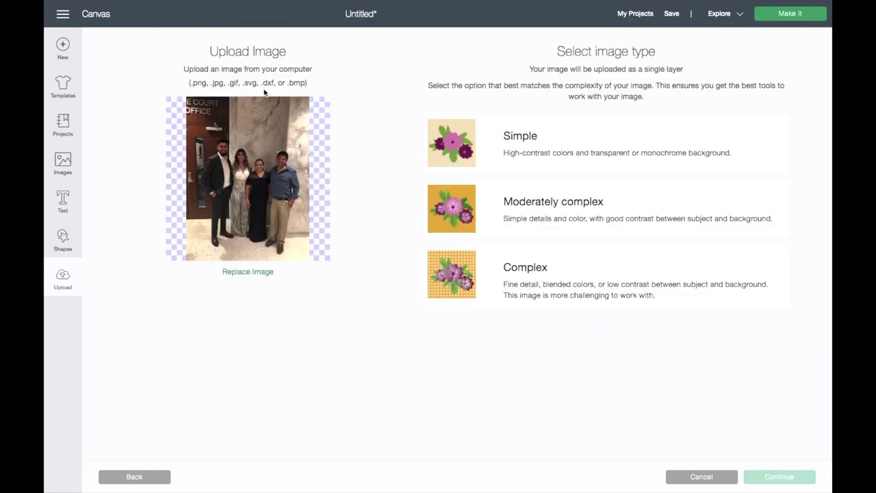
# Upload IMG_2929 as a complex Print Then Cut image, then begin another image upload
pyautogui.click(596, 274)
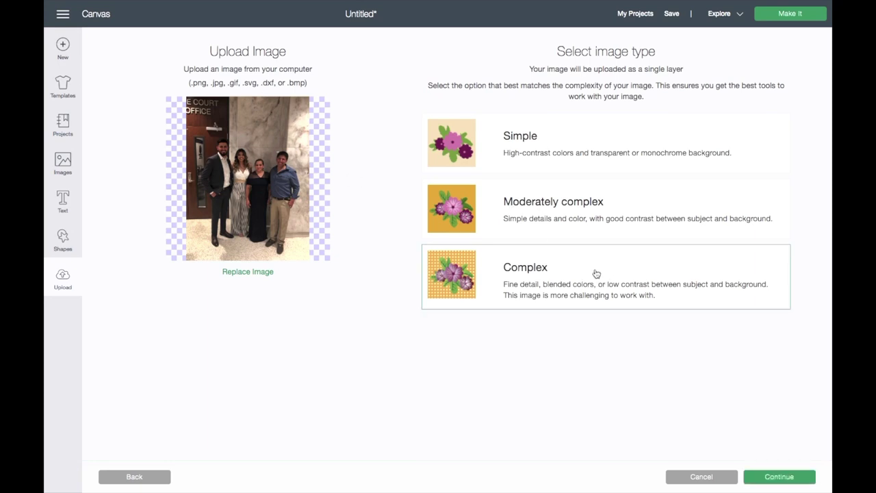
pyautogui.click(789, 476)
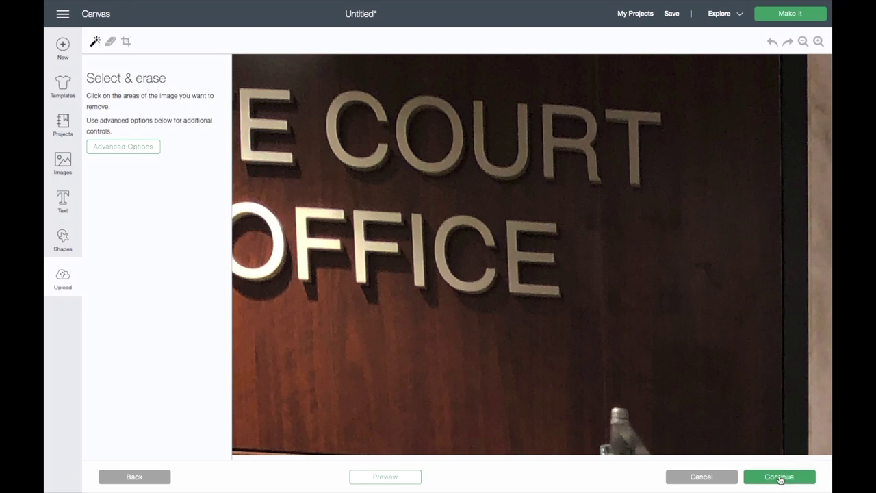
pyautogui.click(780, 477)
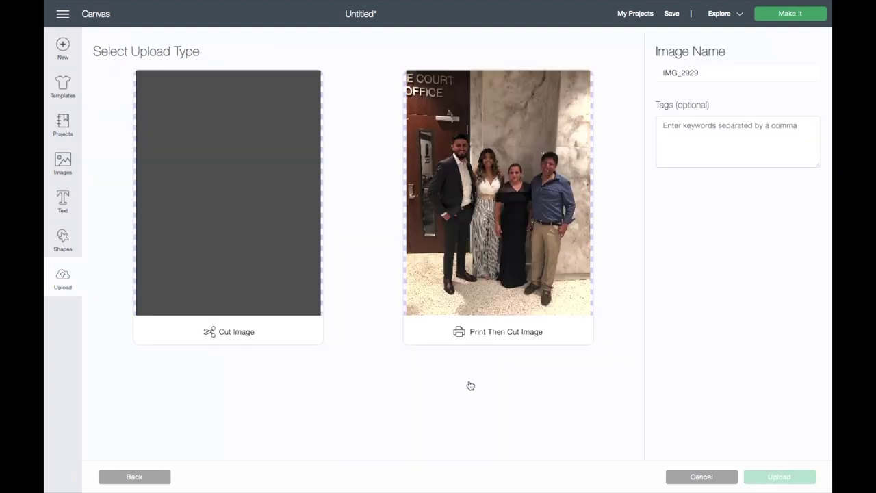
pyautogui.click(543, 274)
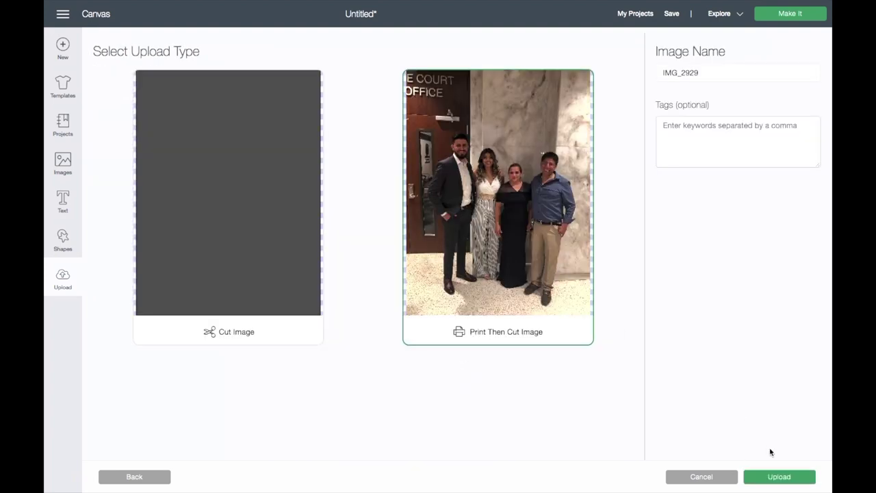
pyautogui.click(780, 478)
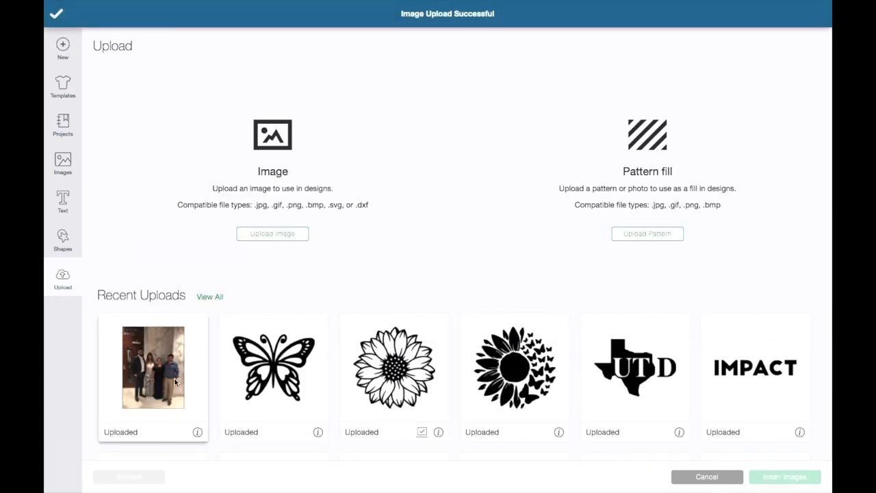
pyautogui.click(286, 238)
# Upload IMG_5673.JPG as a complex Print Then Cut image
pyautogui.click(438, 243)
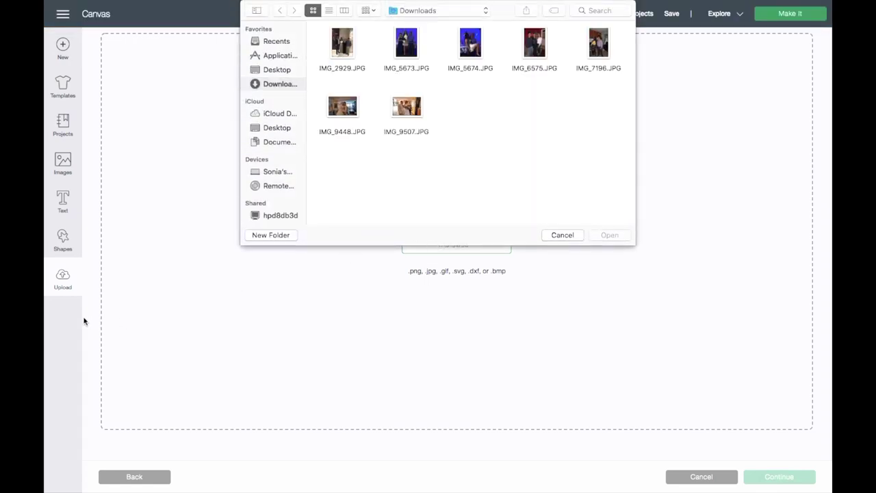
pyautogui.doubleClick(404, 44)
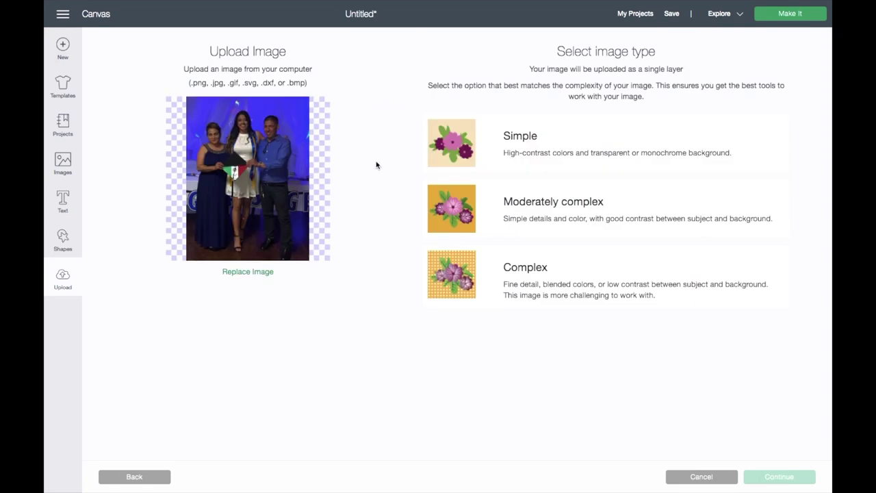
pyautogui.click(556, 265)
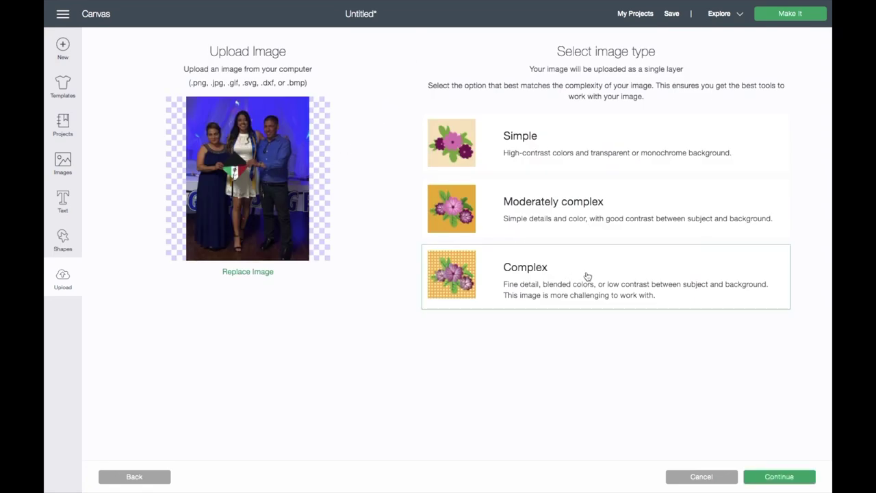
pyautogui.click(777, 477)
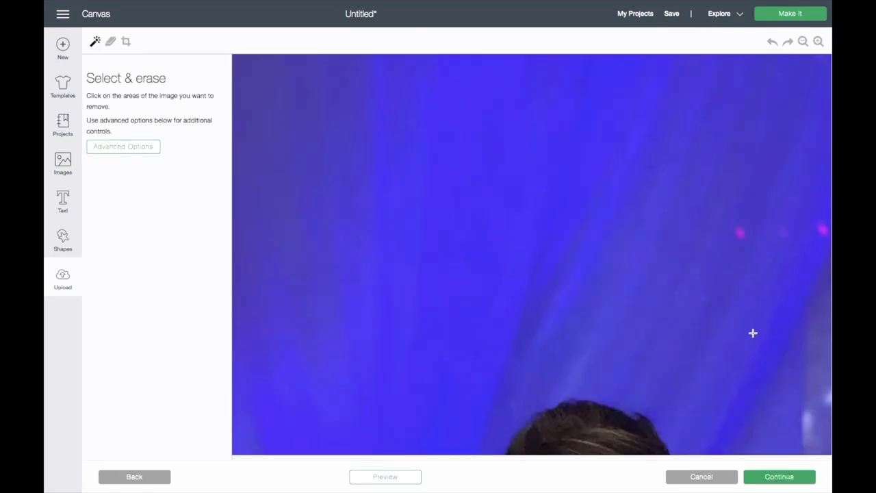
pyautogui.click(774, 483)
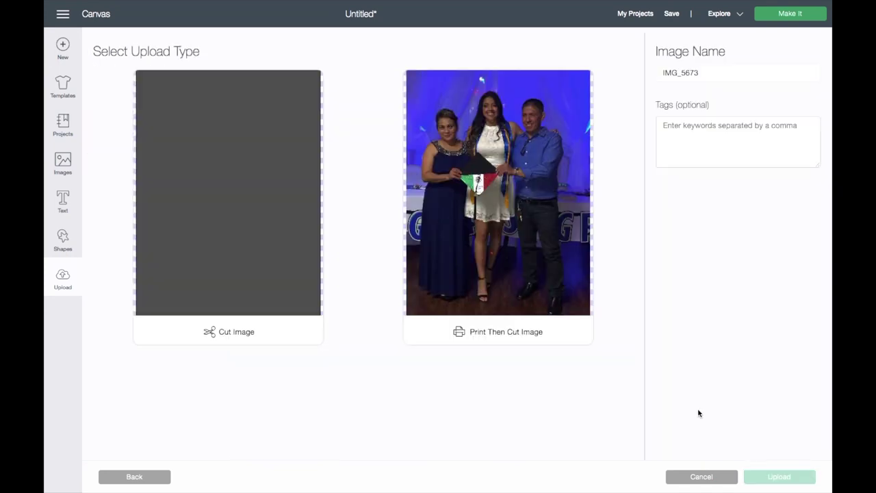
pyautogui.click(534, 248)
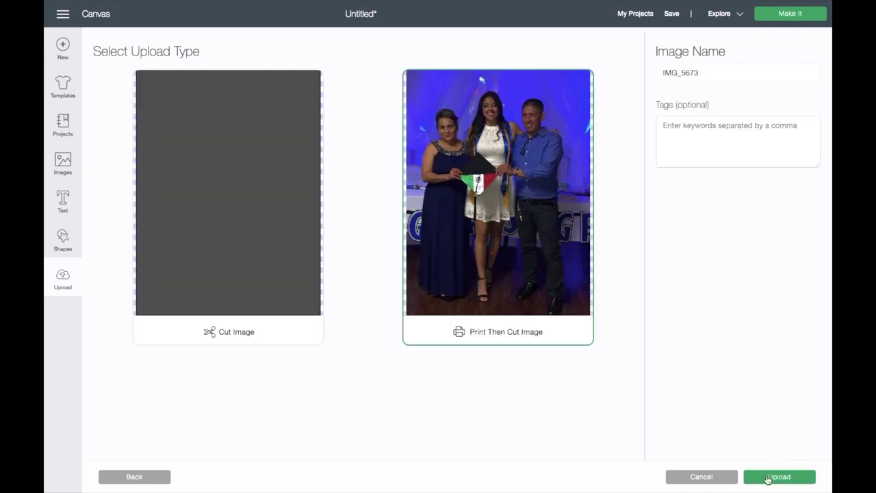
pyautogui.click(768, 479)
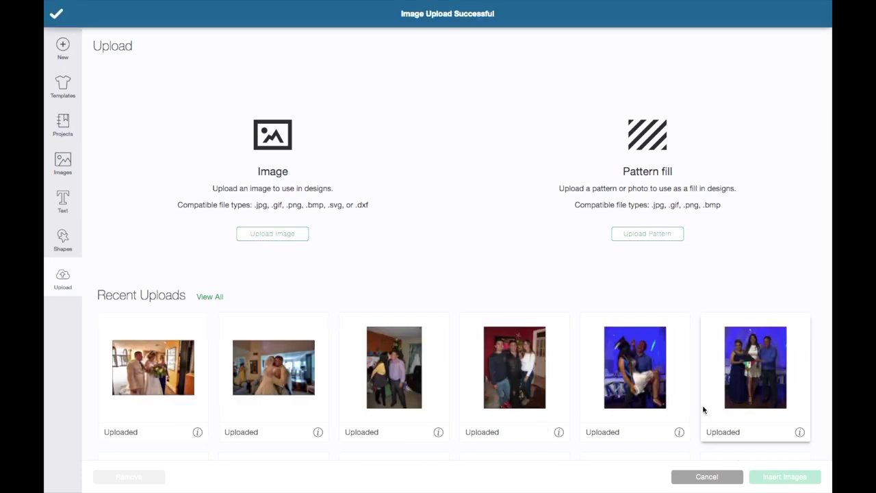
pyautogui.scroll(-3, 685, 400)
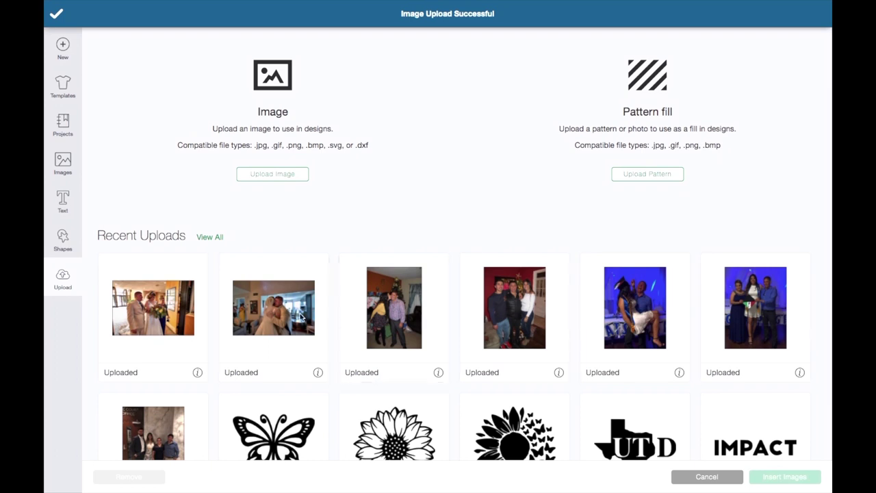
# Select several recent uploaded photos and insert them onto the canvas
pyautogui.click(176, 308)
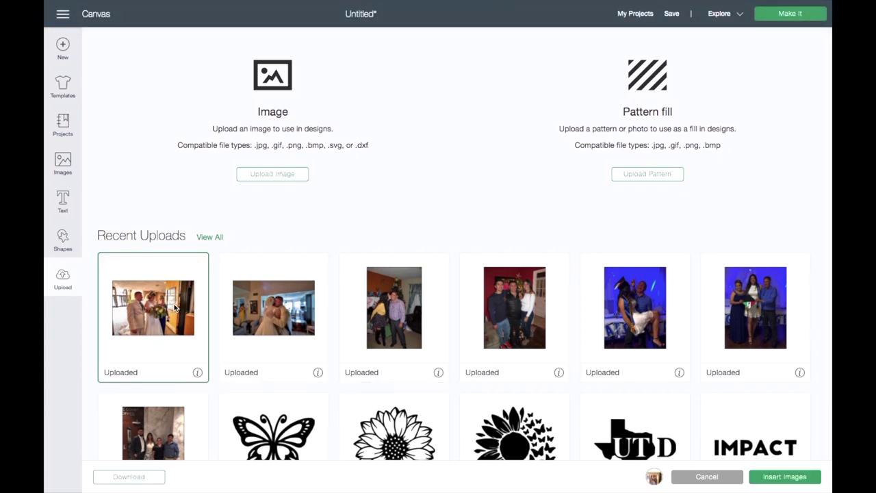
pyautogui.click(274, 309)
pyautogui.click(389, 324)
pyautogui.click(445, 322)
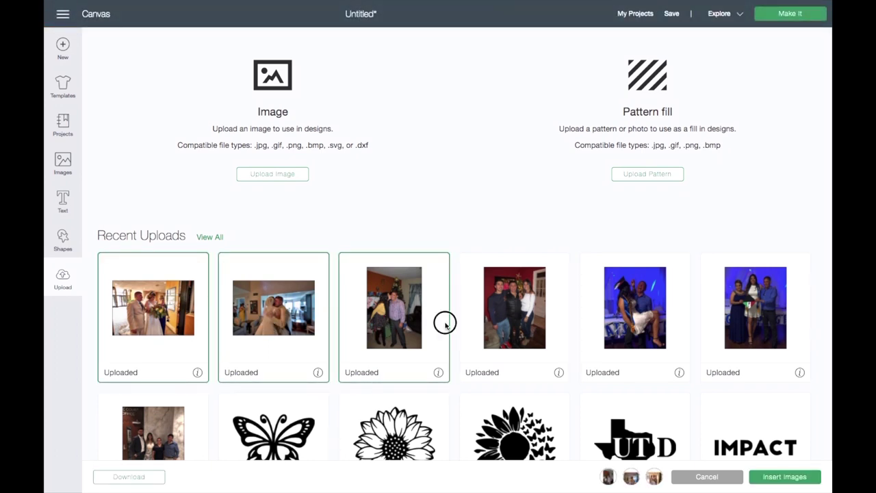
pyautogui.click(498, 323)
pyautogui.click(636, 312)
pyautogui.click(762, 330)
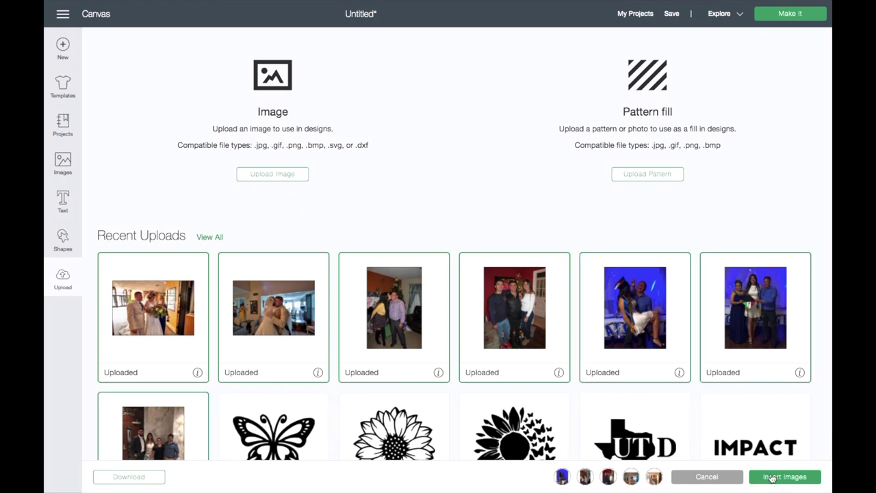
pyautogui.click(778, 482)
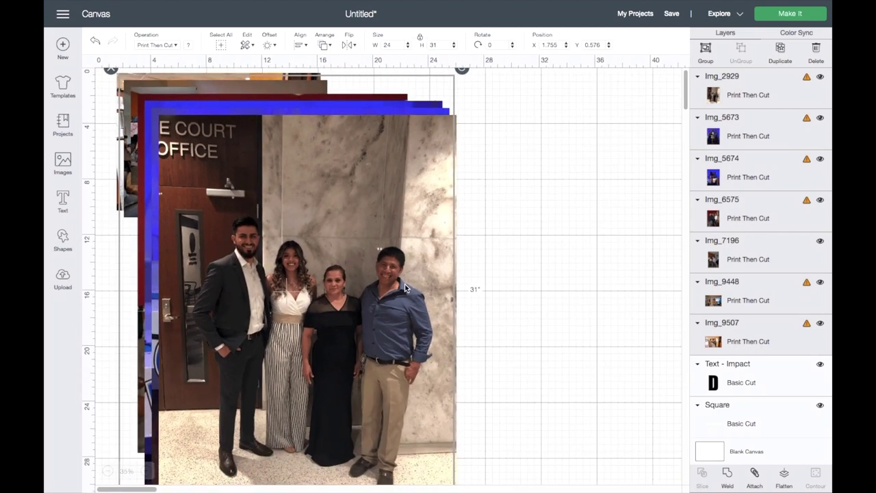
# Shrink the stack of inserted photos and bring it back into view
pyautogui.scroll(-1, 403, 345)
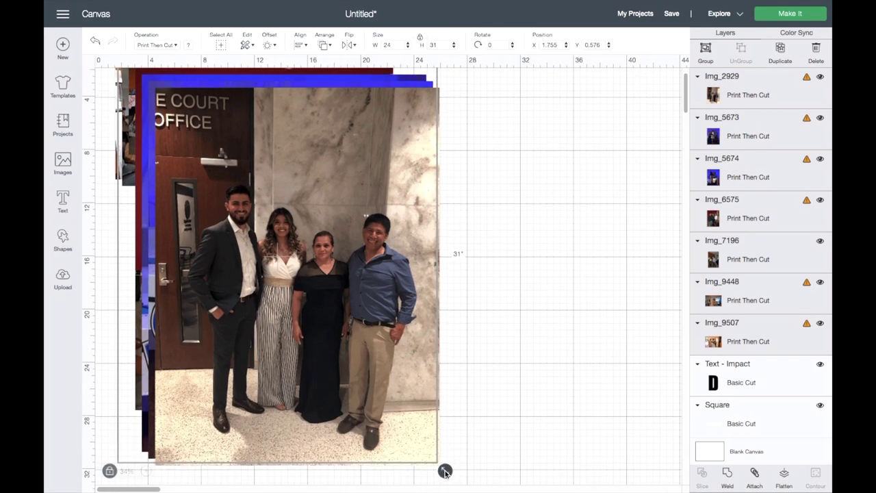
pyautogui.moveTo(446, 472); pyautogui.dragTo(176, 122)
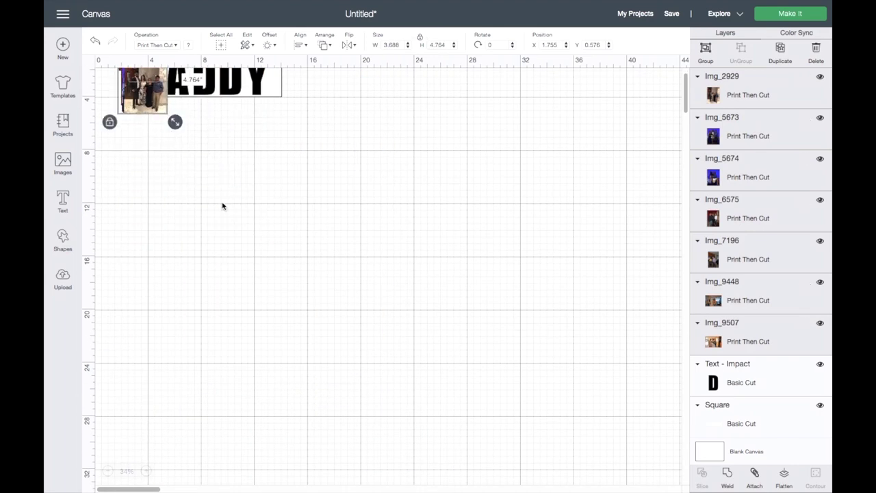
pyautogui.rightClick(271, 310)
pyautogui.scroll(1, 277, 117)
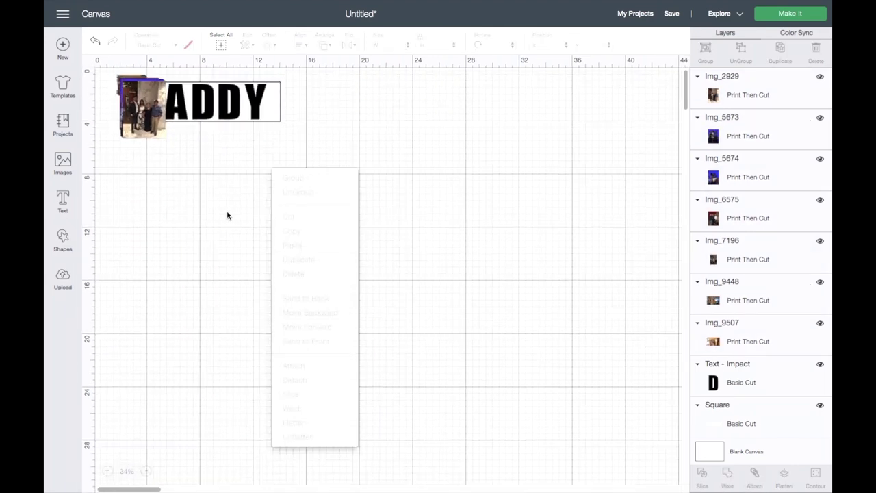
pyautogui.scroll(5, 410, 109)
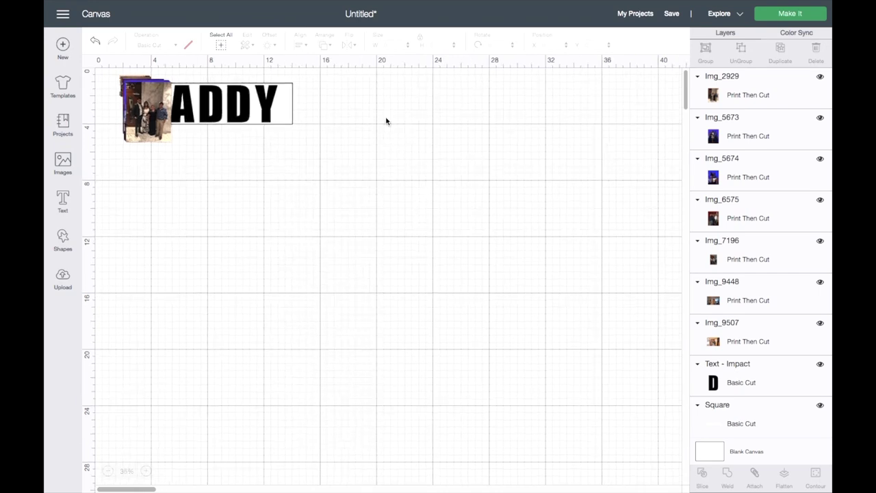
pyautogui.scroll(3, 361, 152)
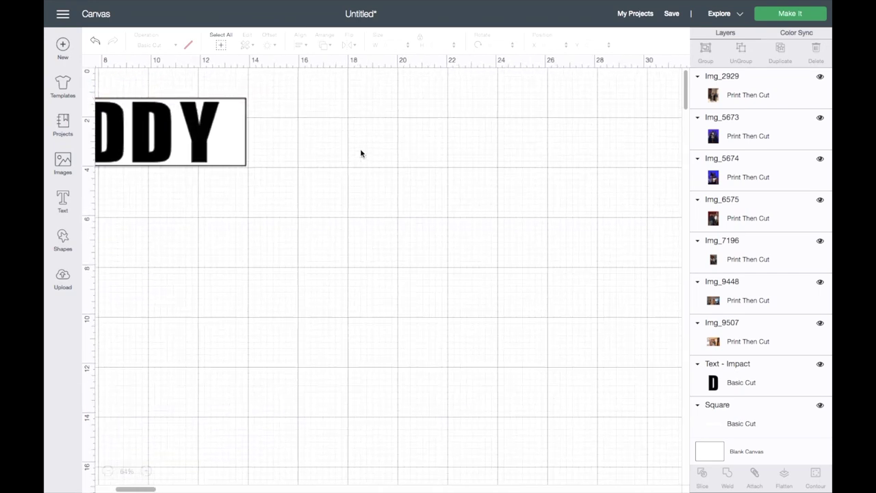
pyautogui.hscroll(-3, 360, 151)
pyautogui.scroll(2, 360, 150)
pyautogui.scroll(4, 361, 152)
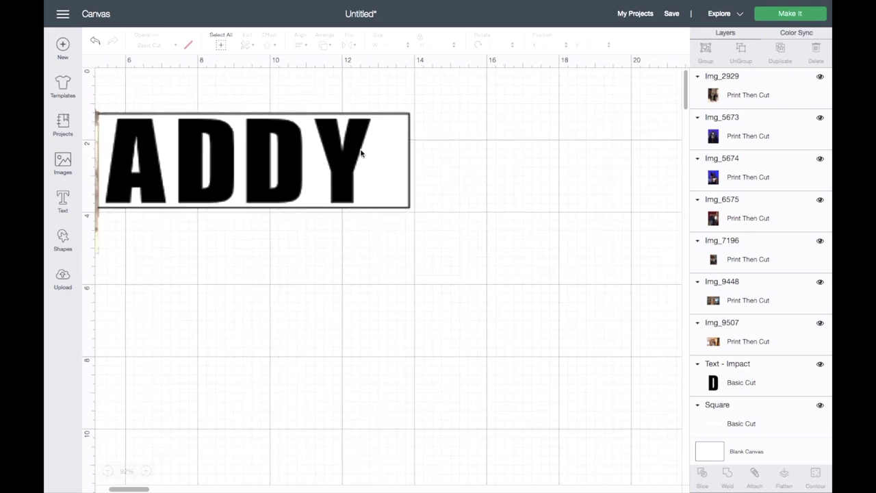
pyautogui.hscroll(-3, 362, 154)
pyautogui.scroll(1, 361, 153)
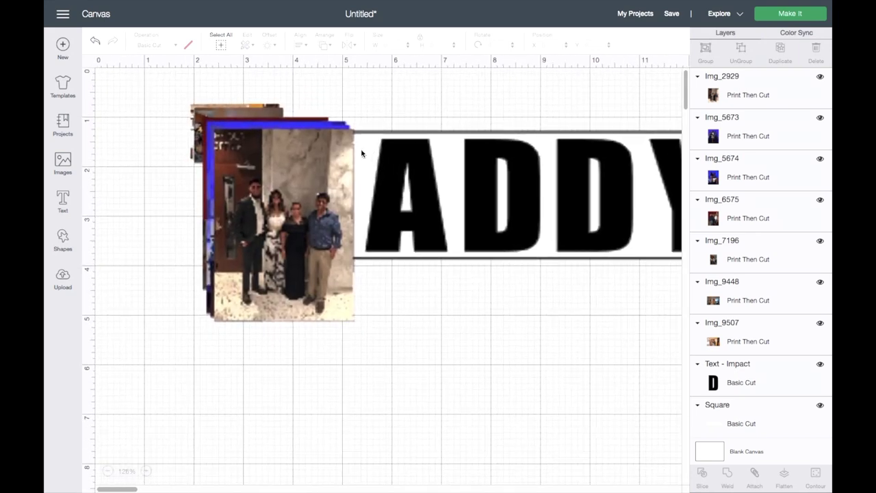
pyautogui.hscroll(2, 361, 153)
pyautogui.scroll(-1, 362, 150)
# Resize and place the courthouse, blue family, graduation and red family photos into the collage
pyautogui.click(344, 238)
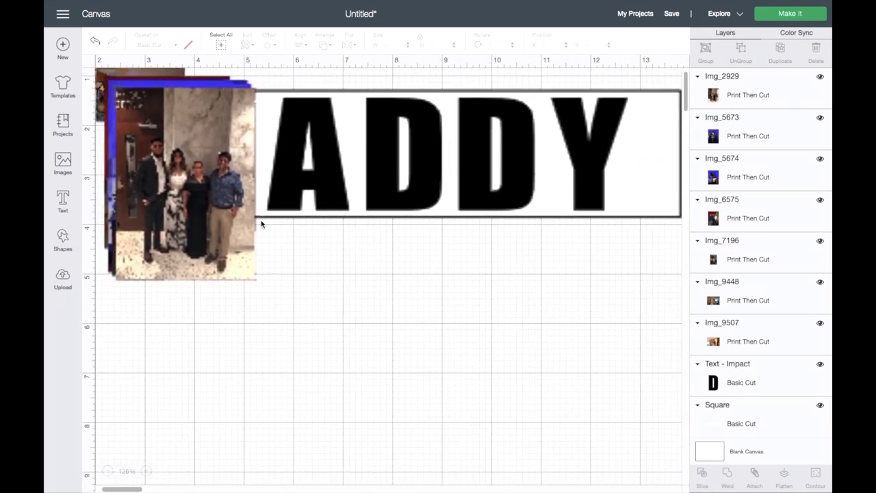
pyautogui.moveTo(226, 173); pyautogui.dragTo(595, 324)
pyautogui.moveTo(644, 444); pyautogui.dragTo(580, 316)
pyautogui.moveTo(544, 289); pyautogui.dragTo(613, 289)
pyautogui.moveTo(245, 176); pyautogui.dragTo(597, 335)
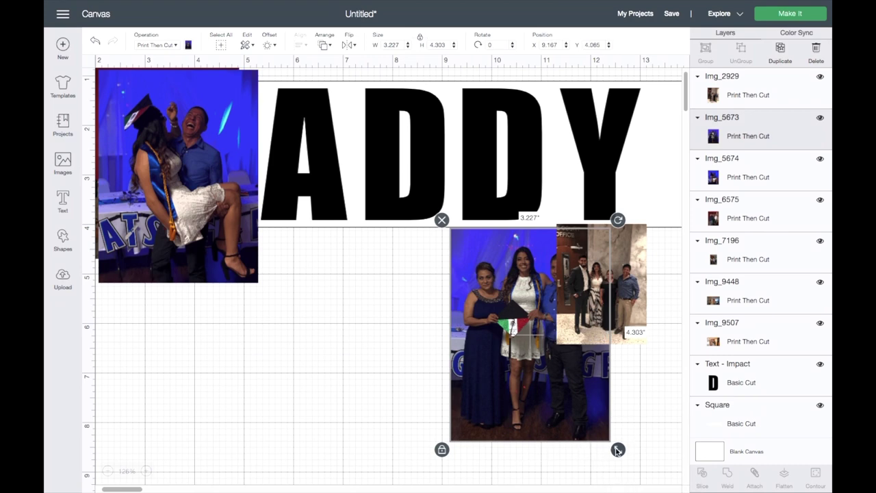
pyautogui.moveTo(618, 449); pyautogui.dragTo(522, 381)
pyautogui.moveTo(209, 224); pyautogui.dragTo(484, 347)
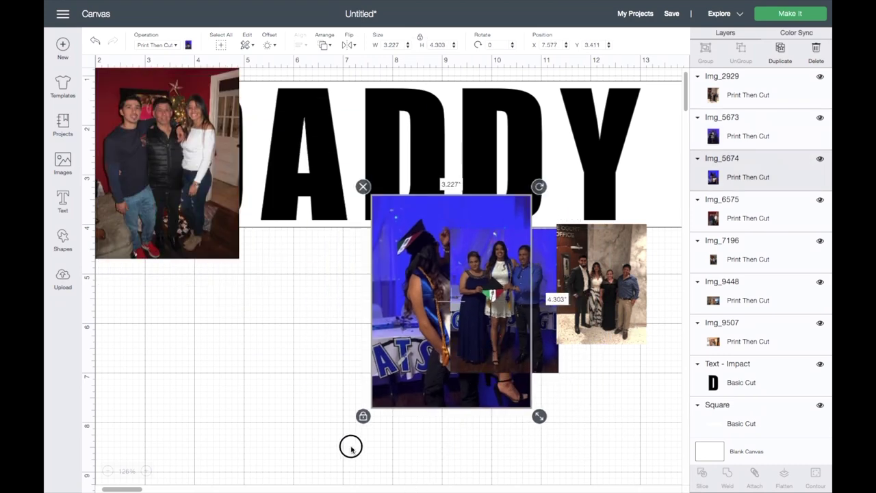
pyautogui.moveTo(540, 415); pyautogui.dragTo(493, 353)
pyautogui.moveTo(160, 185); pyautogui.dragTo(532, 386)
pyautogui.moveTo(618, 463); pyautogui.dragTo(569, 408)
# Add the couple, man-in-suit and last small photo to the collage, then move DADDY below
pyautogui.moveTo(138, 113); pyautogui.dragTo(337, 295)
pyautogui.moveTo(410, 314); pyautogui.dragTo(550, 387)
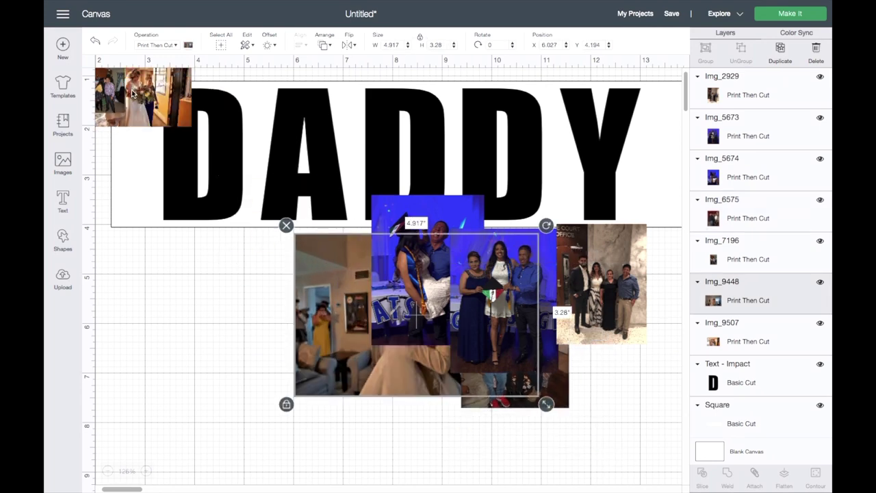
pyautogui.moveTo(133, 94); pyautogui.dragTo(254, 240)
pyautogui.click(117, 103)
pyautogui.moveTo(117, 103); pyautogui.dragTo(188, 189)
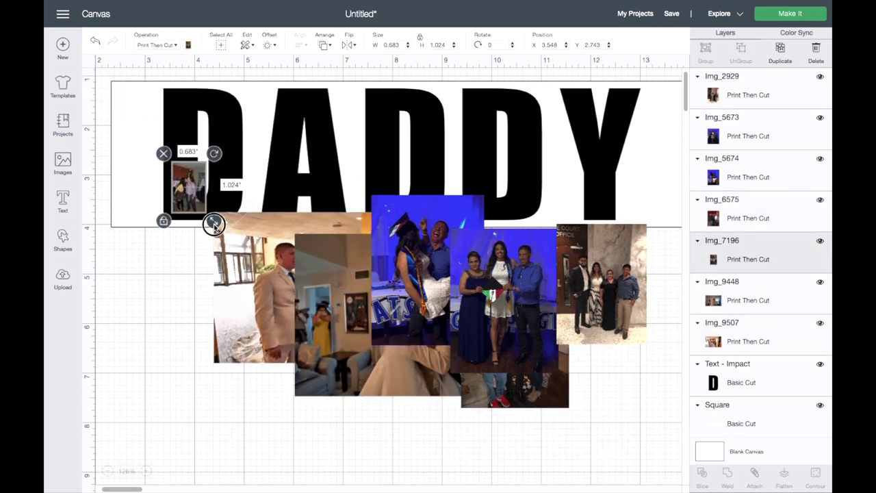
pyautogui.moveTo(214, 224); pyautogui.dragTo(295, 339)
pyautogui.scroll(-3, 282, 243)
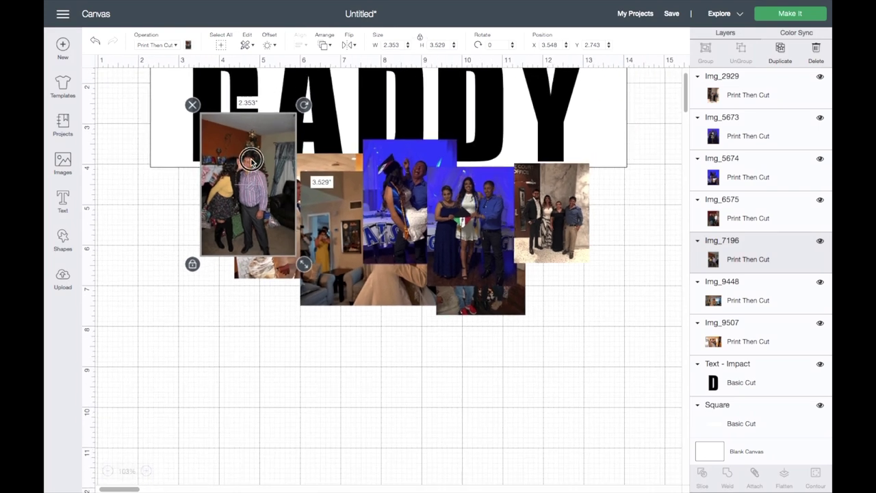
pyautogui.moveTo(251, 162); pyautogui.dragTo(604, 252)
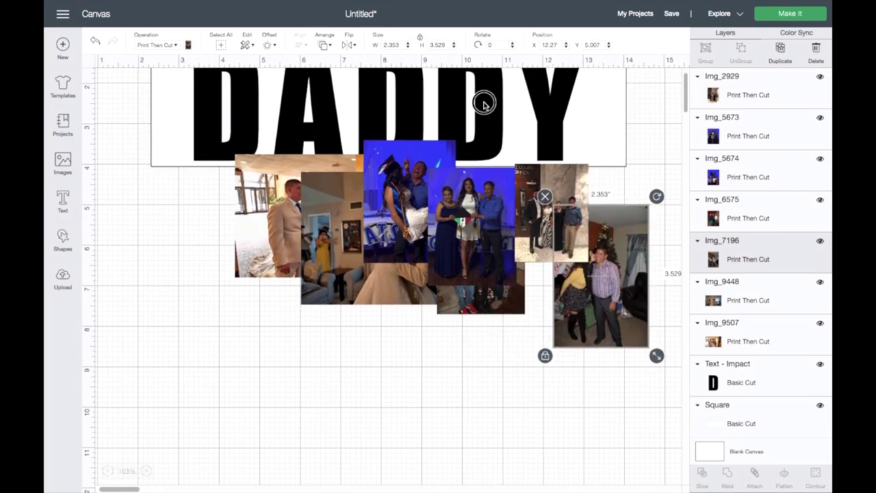
pyautogui.moveTo(483, 104); pyautogui.dragTo(438, 374)
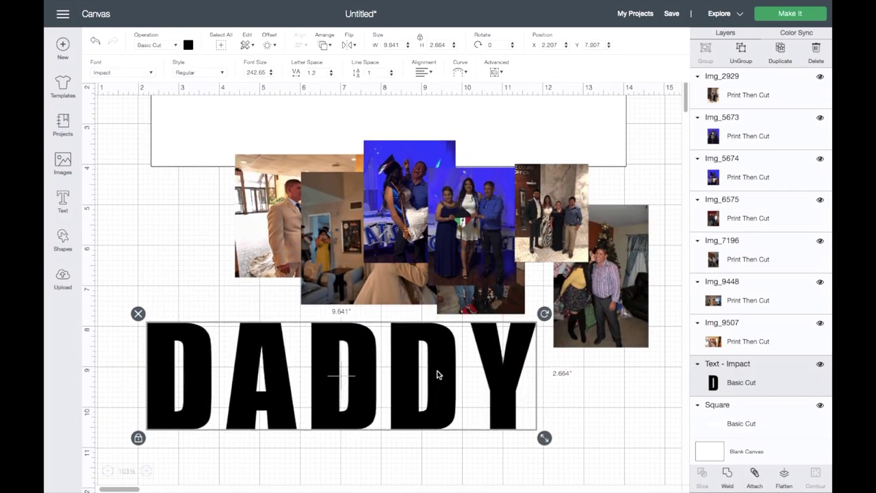
# Ungroup DADDY into separate letters and trial photo Img_2929 behind the Y
pyautogui.click(741, 57)
pyautogui.click(605, 173)
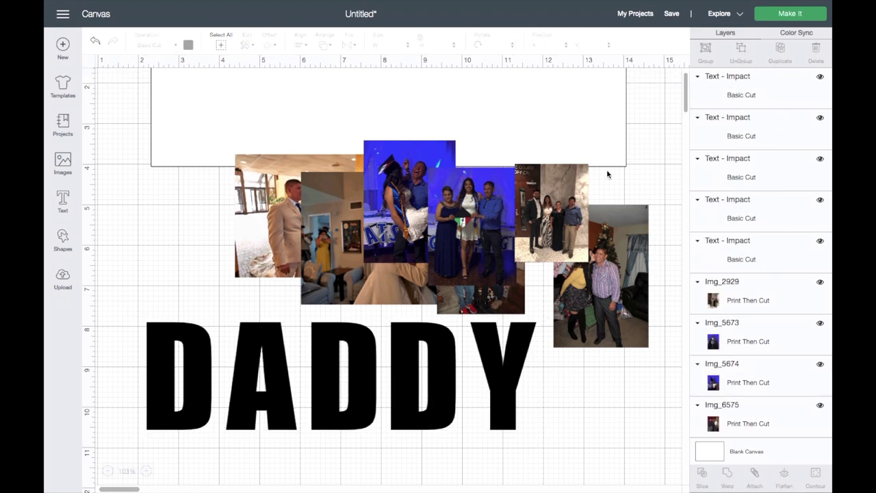
pyautogui.scroll(-2, 604, 174)
pyautogui.hscroll(-2, 604, 175)
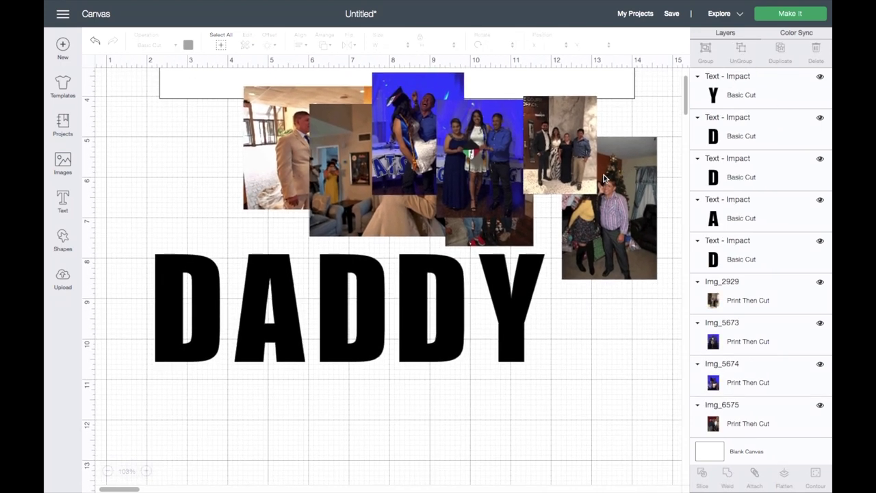
pyautogui.click(597, 233)
pyautogui.moveTo(597, 233); pyautogui.dragTo(293, 276)
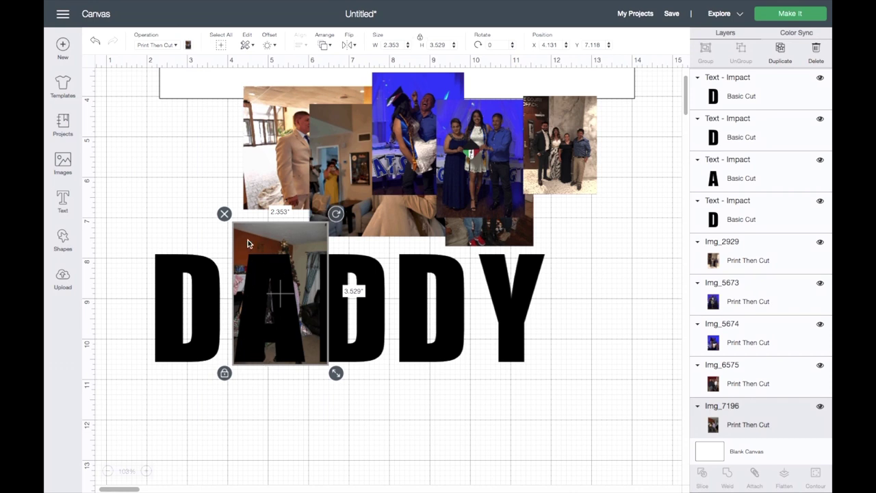
pyautogui.moveTo(539, 145); pyautogui.dragTo(494, 293)
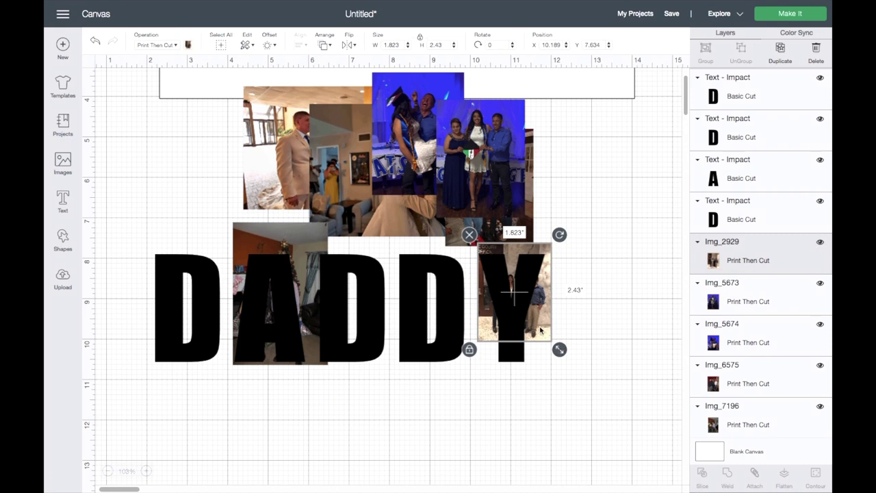
pyautogui.moveTo(541, 331)
pyautogui.mouseDown()
pyautogui.moveTo(626, 196)
pyautogui.moveTo(536, 322)
pyautogui.mouseUp()
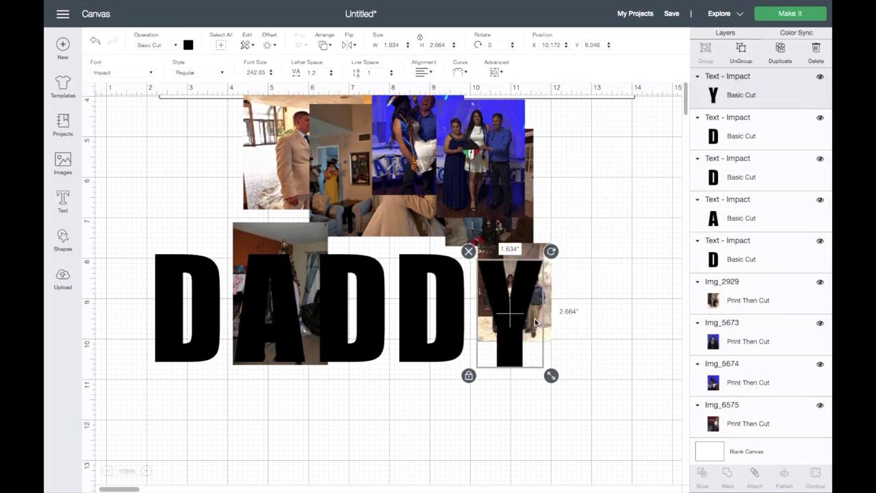
pyautogui.moveTo(545, 263); pyautogui.dragTo(612, 199)
# Place Img_5673 behind AD, the blue photo behind the first D, the hugging-couple photo behind Y
pyautogui.moveTo(507, 205); pyautogui.dragTo(532, 358)
pyautogui.moveTo(471, 228); pyautogui.dragTo(353, 263)
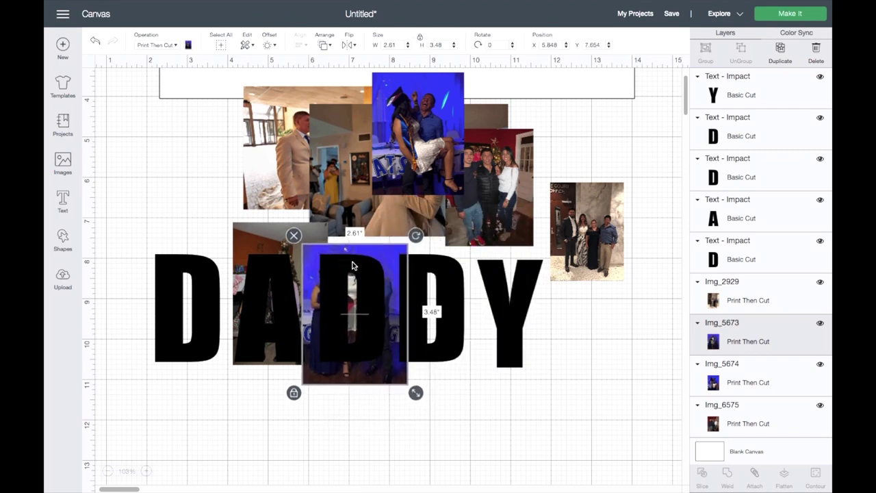
pyautogui.click(434, 137)
pyautogui.moveTo(434, 137); pyautogui.dragTo(221, 363)
pyautogui.moveTo(365, 170); pyautogui.dragTo(472, 301)
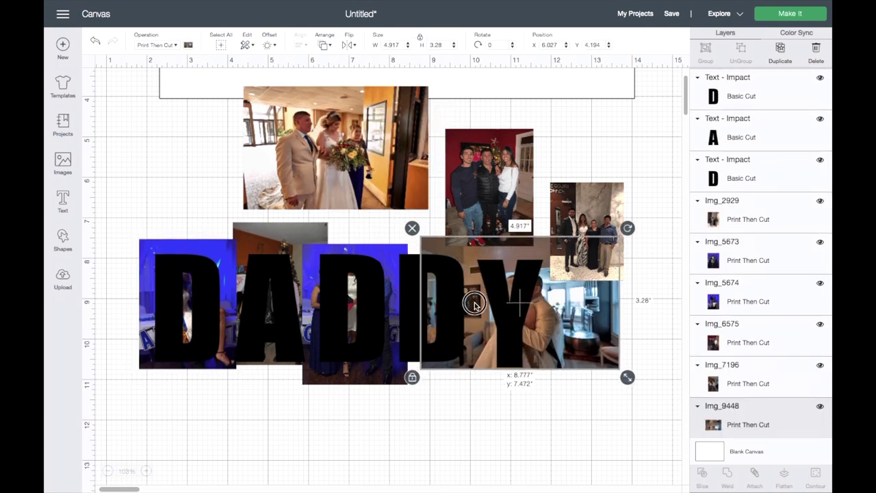
pyautogui.moveTo(625, 374); pyautogui.dragTo(602, 378)
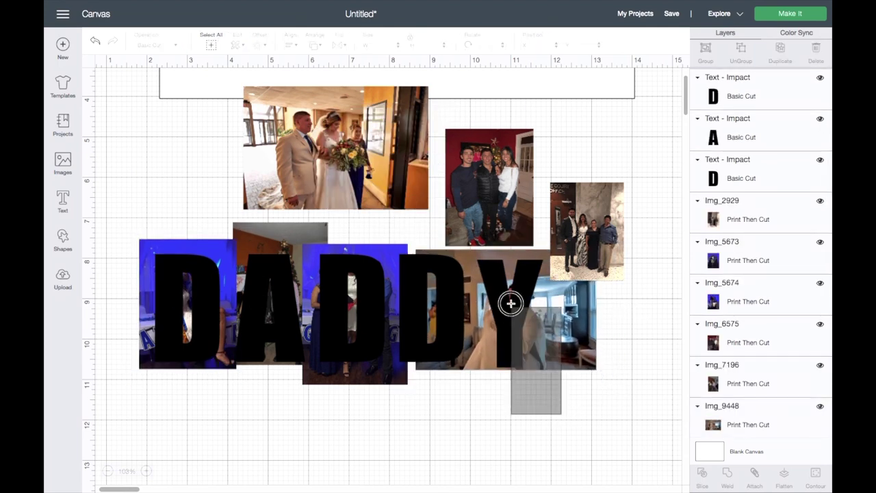
pyautogui.moveTo(509, 303); pyautogui.dragTo(569, 410)
pyautogui.moveTo(595, 365); pyautogui.dragTo(625, 361)
# Fit Img_6575 behind the fourth D at 2.352 × 3.135 inches
pyautogui.scroll(1, 549, 288)
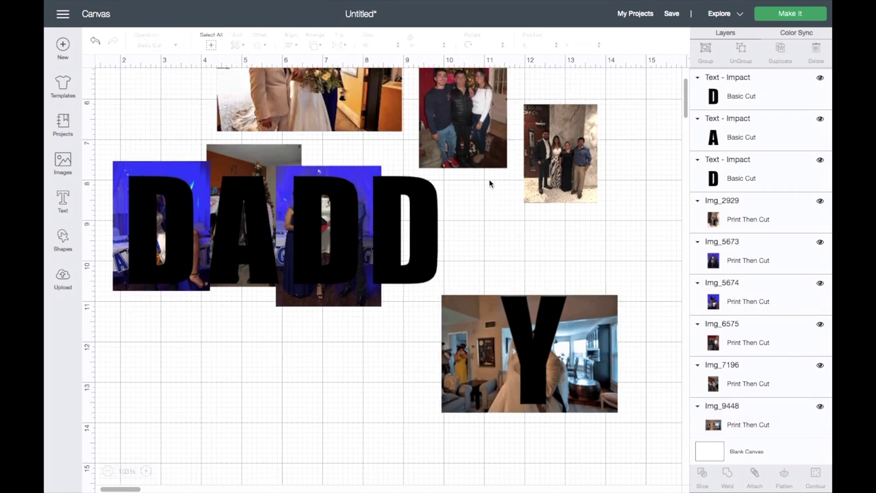
pyautogui.moveTo(471, 120); pyautogui.dragTo(447, 233)
pyautogui.click(503, 247)
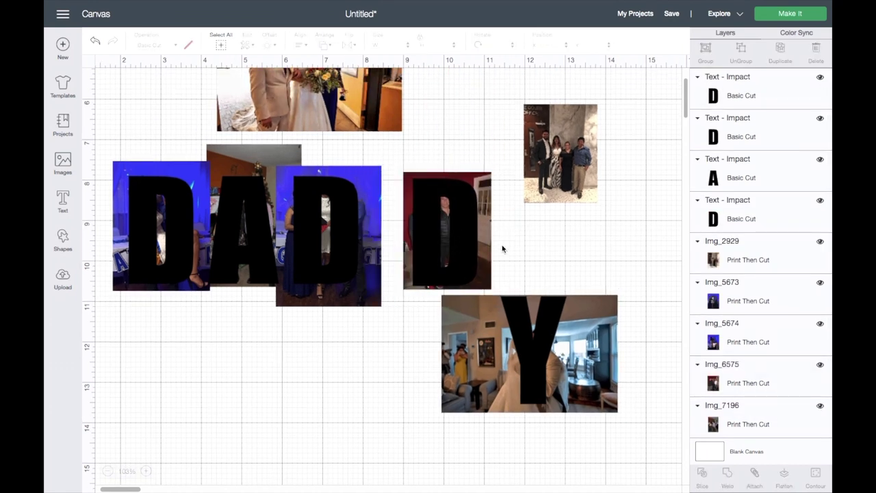
pyautogui.click(488, 237)
pyautogui.click(501, 291)
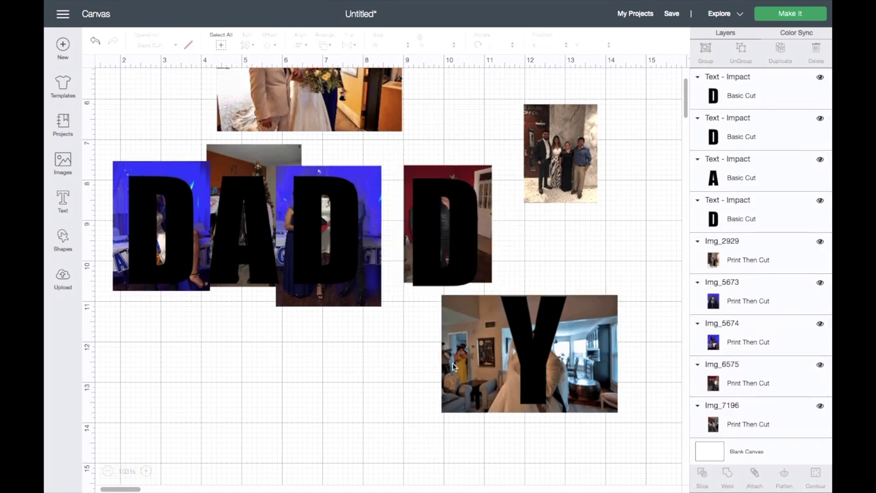
pyautogui.click(486, 275)
pyautogui.click(487, 276)
pyautogui.moveTo(500, 290); pyautogui.dragTo(503, 300)
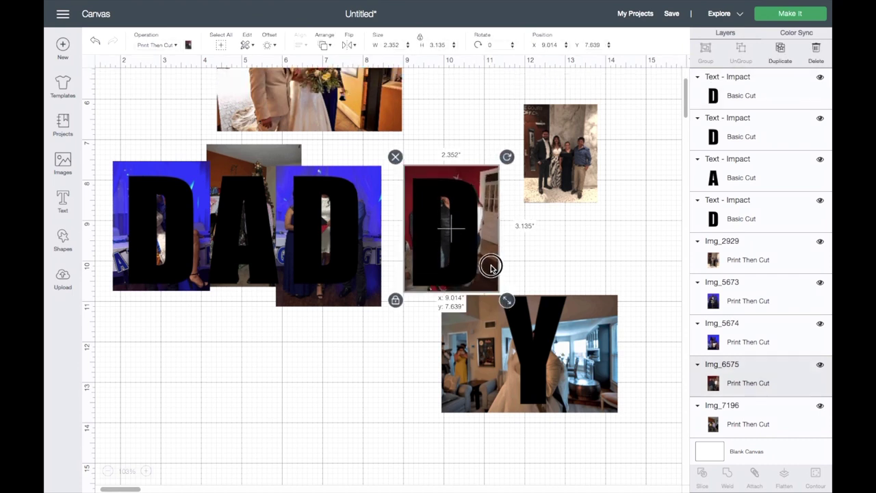
pyautogui.moveTo(489, 265); pyautogui.dragTo(486, 262)
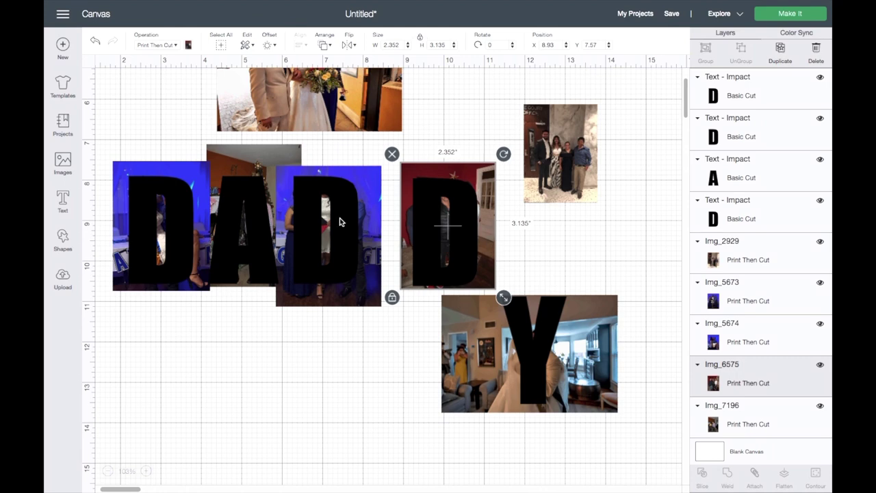
# Delete the unused four-person photo Img_2929, then select the Y with its photo
pyautogui.scroll(2, 505, 319)
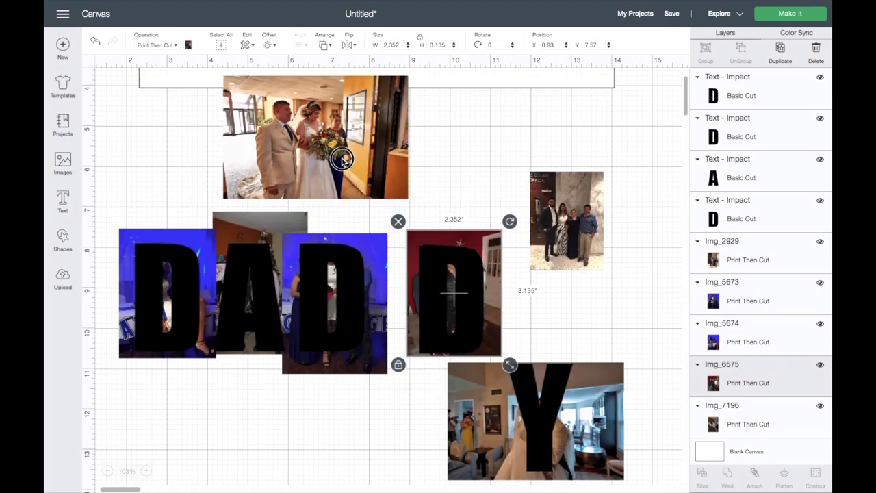
pyautogui.click(226, 75)
pyautogui.click(548, 214)
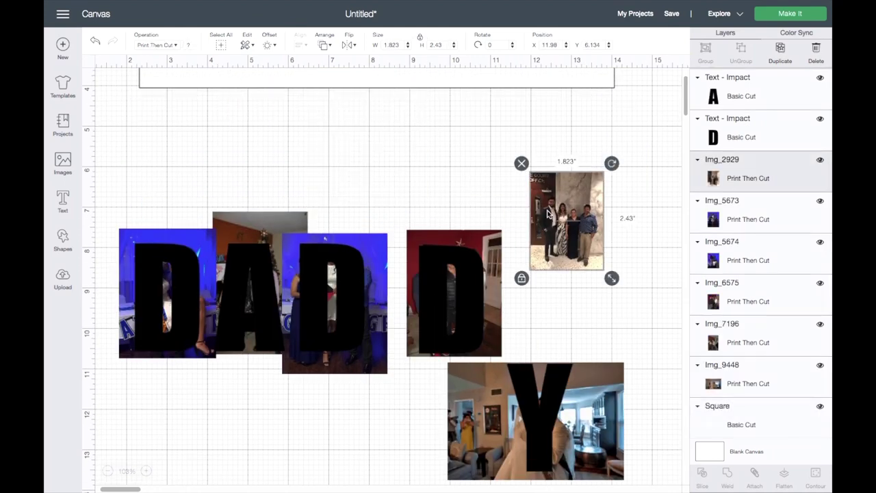
pyautogui.click(522, 163)
pyautogui.scroll(-5, 523, 260)
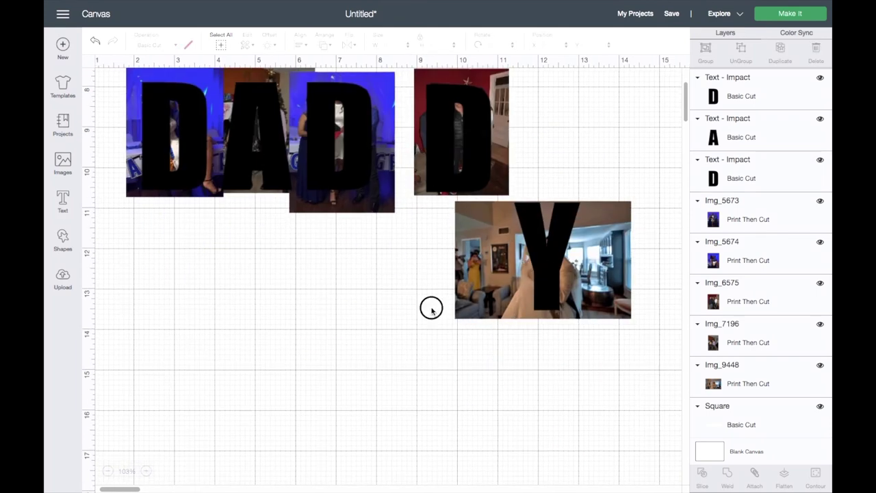
pyautogui.moveTo(432, 308); pyautogui.dragTo(596, 246)
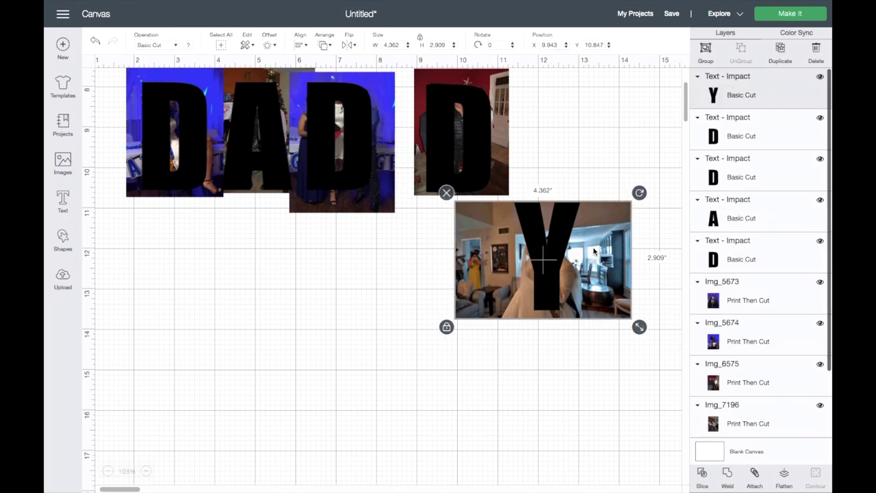
# Slice the Y out of its photo and delete the two leftover pieces
pyautogui.click(703, 473)
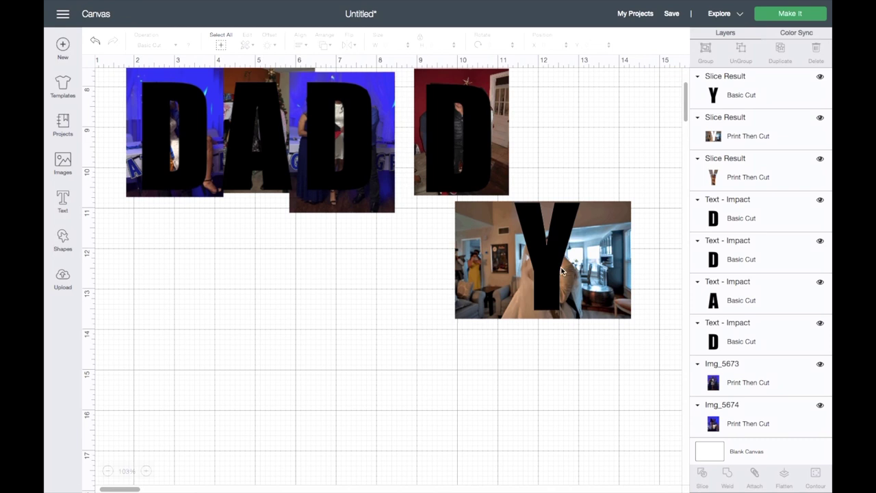
pyautogui.moveTo(562, 272); pyautogui.dragTo(434, 303)
pyautogui.moveTo(561, 289); pyautogui.dragTo(551, 401)
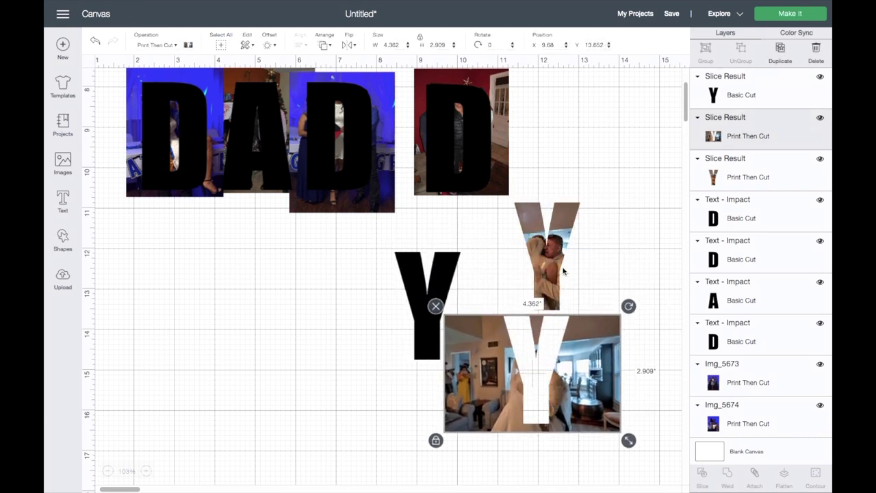
pyautogui.click(435, 306)
pyautogui.click(418, 299)
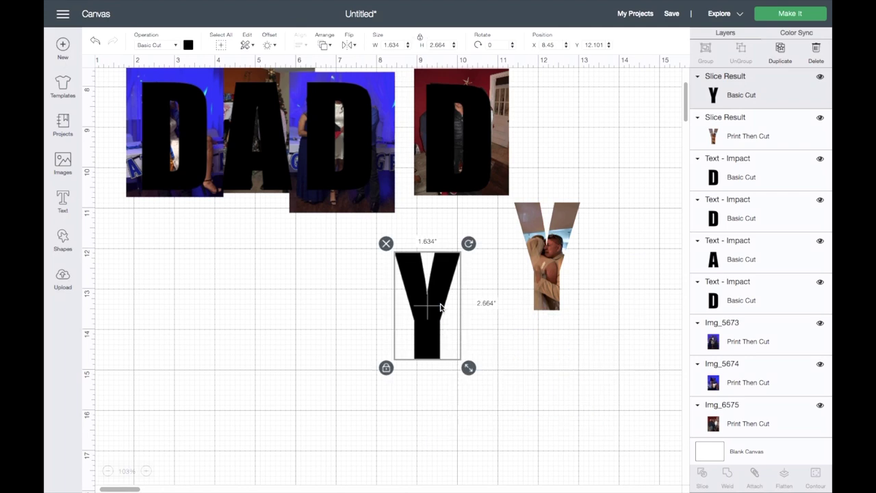
pyautogui.click(387, 246)
pyautogui.scroll(5, 480, 301)
# Slice the fourth D from its photo and pull the pieces apart, then undo the slice
pyautogui.moveTo(547, 311); pyautogui.dragTo(452, 311)
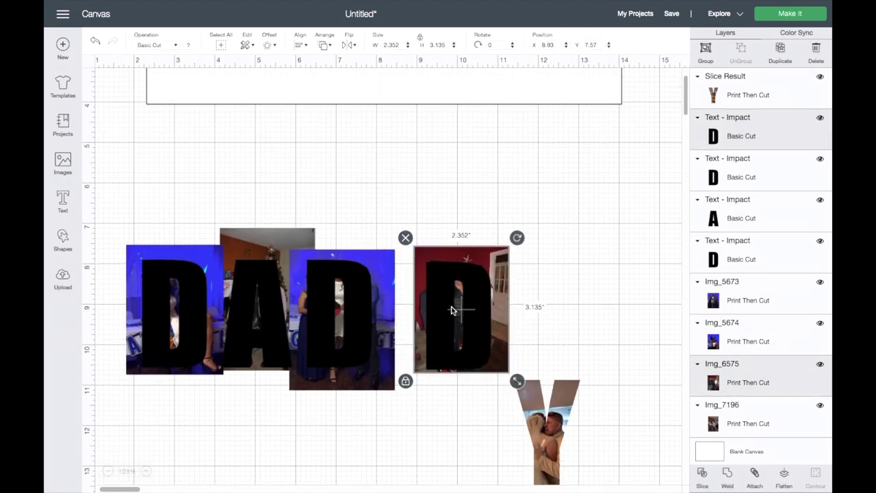
pyautogui.click(704, 477)
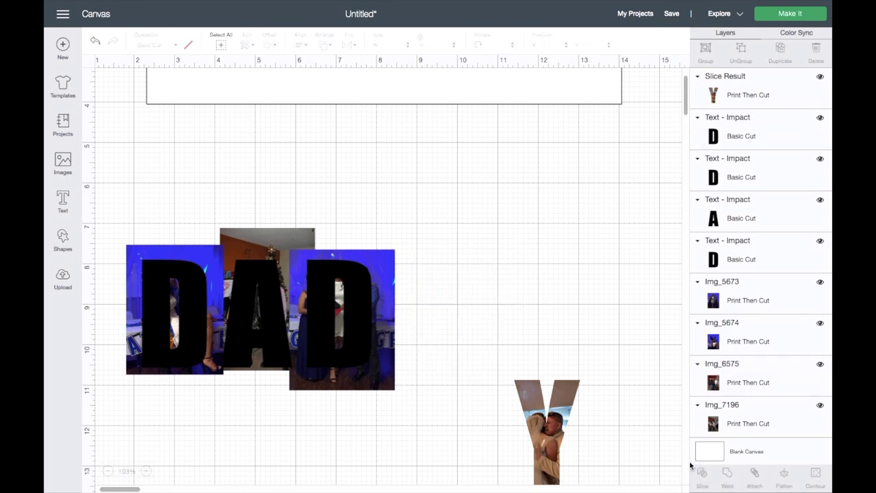
pyautogui.moveTo(470, 322); pyautogui.dragTo(452, 369)
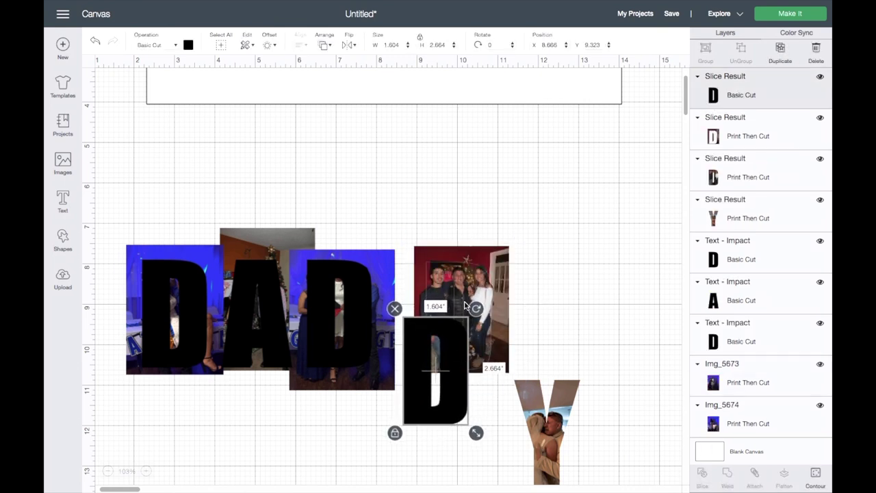
pyautogui.moveTo(470, 280); pyautogui.dragTo(555, 199)
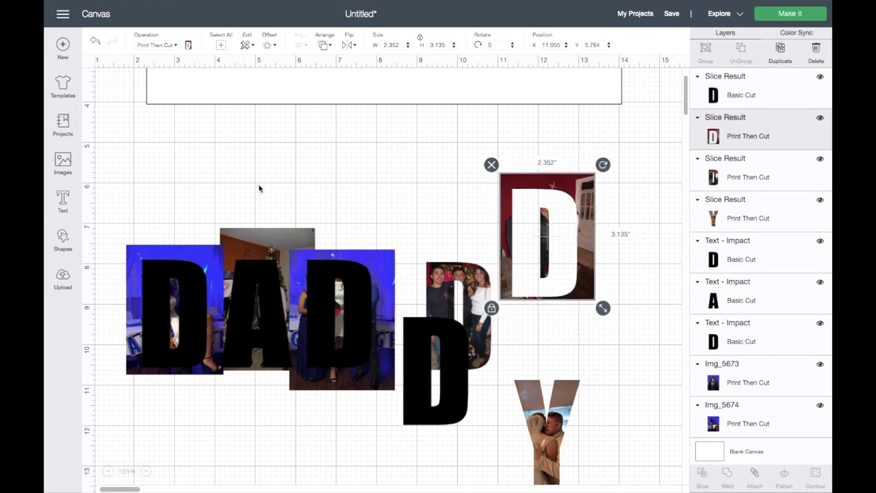
pyautogui.click(97, 44)
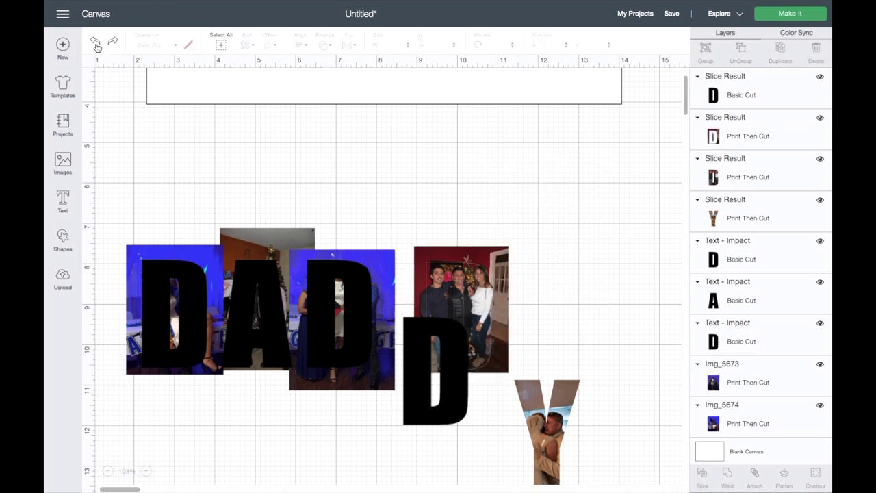
pyautogui.click(96, 44)
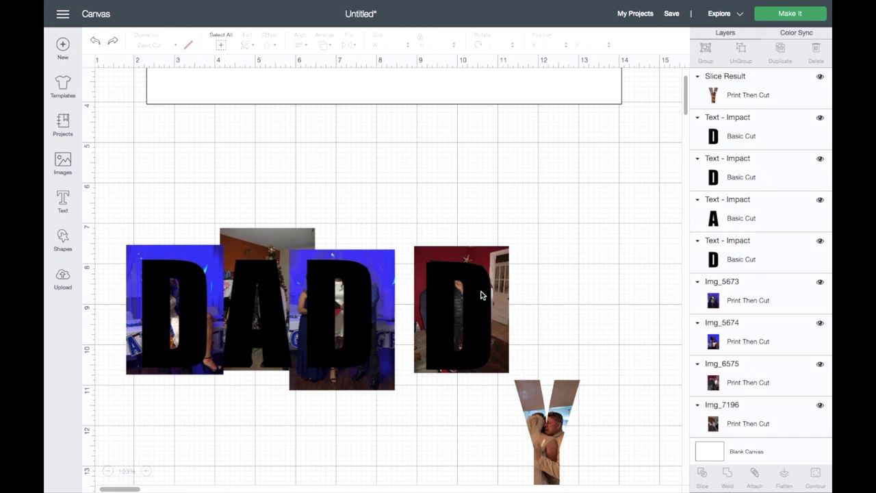
# Slice the fourth D from its photo, delete both leftovers and reposition the photo-filled D
pyautogui.moveTo(481, 295)
pyautogui.mouseDown()
pyautogui.moveTo(482, 305)
pyautogui.moveTo(457, 314)
pyautogui.moveTo(483, 297)
pyautogui.mouseUp()
pyautogui.click(567, 290)
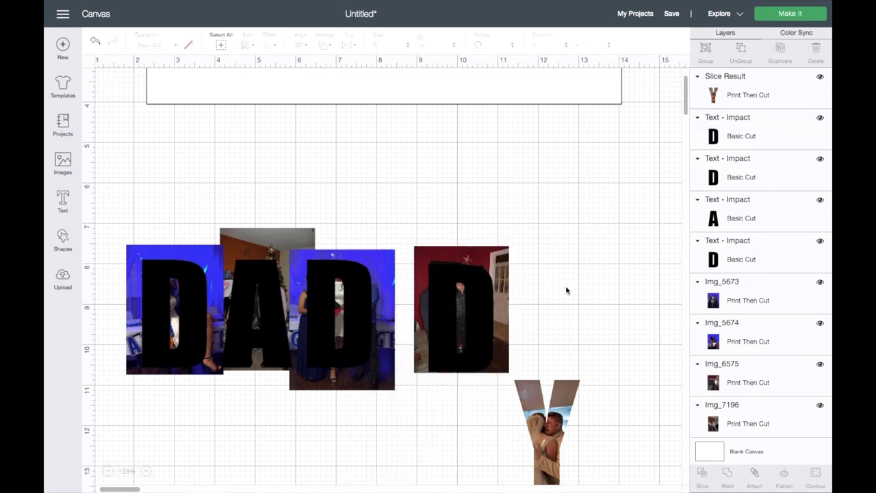
pyautogui.click(440, 302)
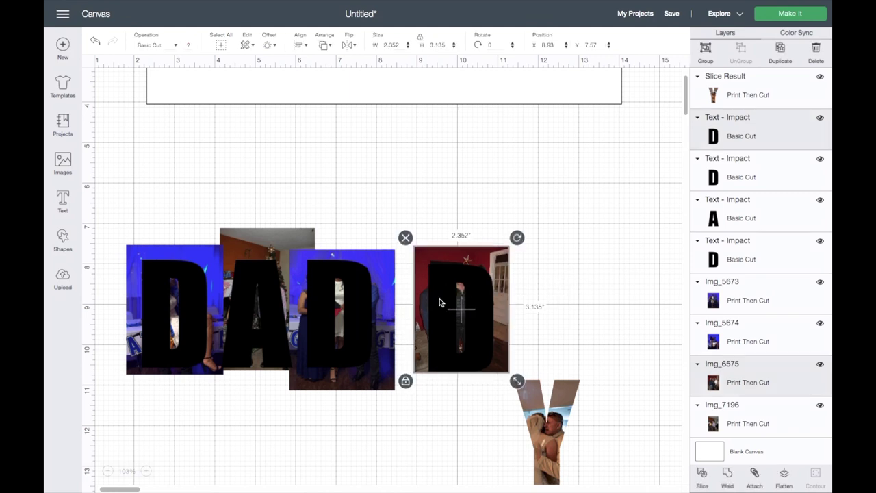
pyautogui.click(701, 479)
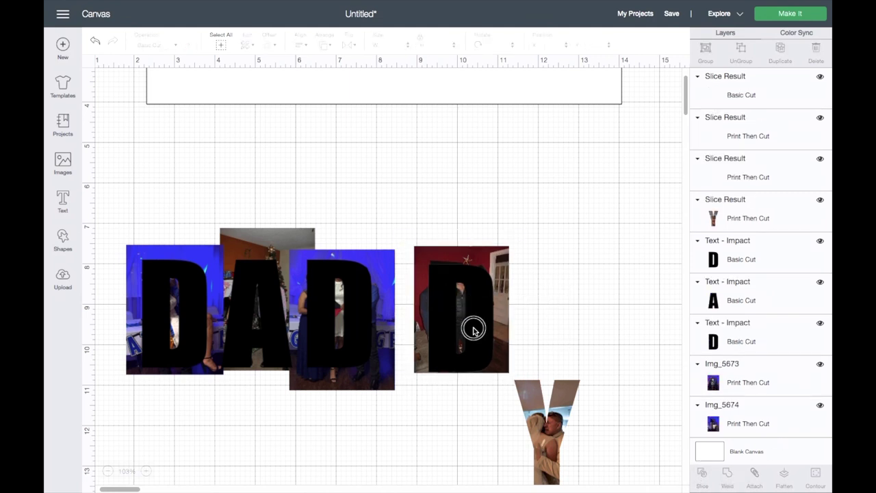
pyautogui.moveTo(473, 330); pyautogui.dragTo(459, 422)
pyautogui.moveTo(480, 287); pyautogui.dragTo(579, 296)
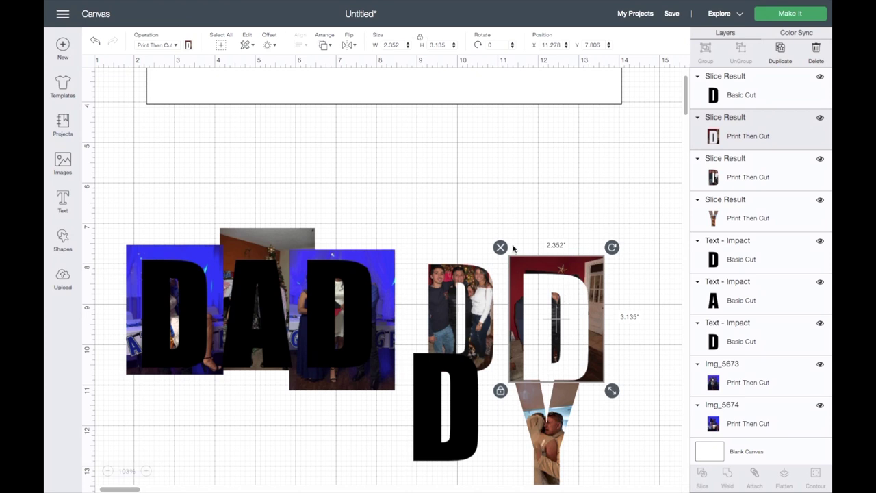
pyautogui.click(500, 247)
pyautogui.click(423, 384)
pyautogui.click(404, 343)
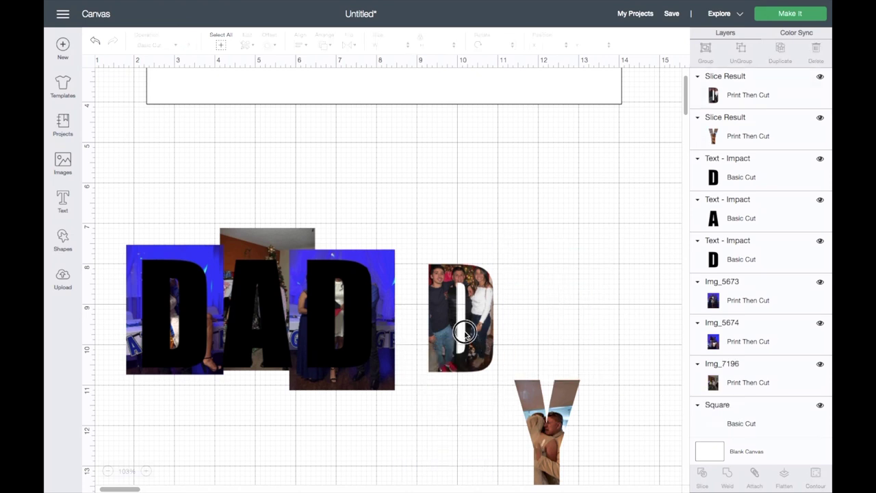
pyautogui.moveTo(466, 301); pyautogui.dragTo(469, 384)
# Slice the next D from its photo, remove its leftovers and place it beside the other D
pyautogui.moveTo(421, 285); pyautogui.dragTo(343, 290)
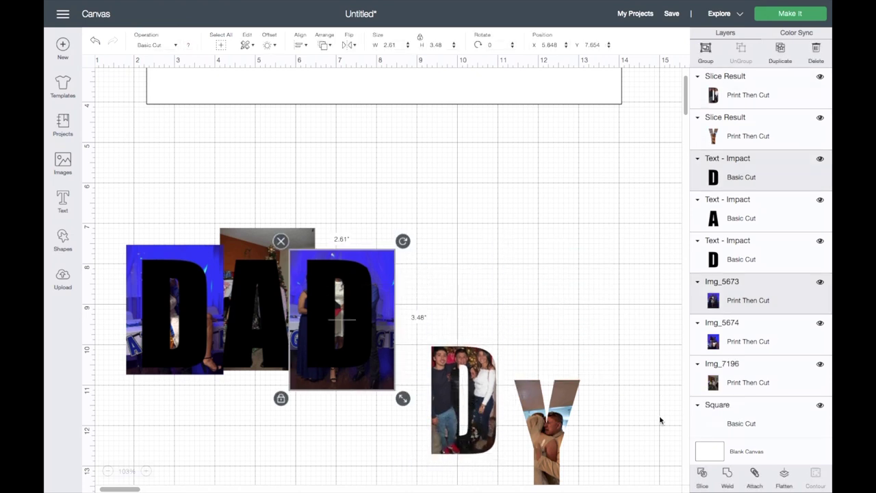
pyautogui.click(703, 475)
pyautogui.click(361, 363)
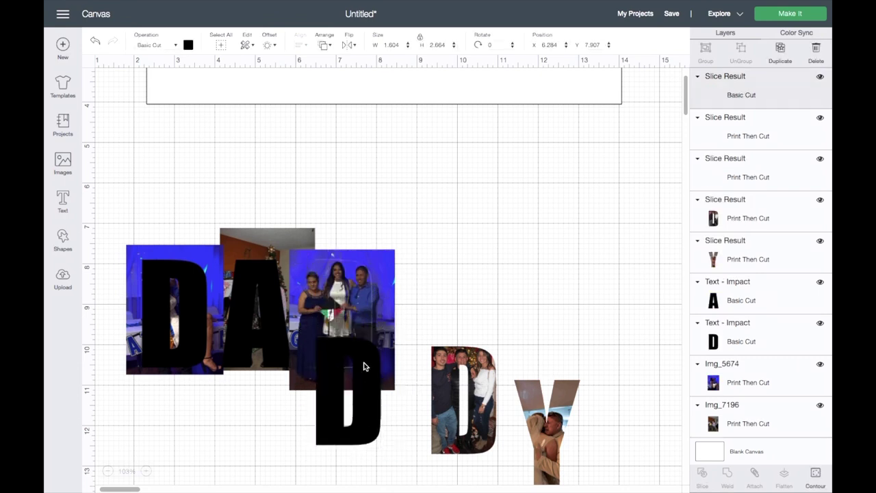
pyautogui.moveTo(354, 282); pyautogui.dragTo(478, 282)
pyautogui.press('Delete')
pyautogui.click(363, 370)
pyautogui.press('Delete')
pyautogui.moveTo(335, 317); pyautogui.dragTo(385, 403)
# Slice the A from its photo and delete the black A and the holed photo piece
pyautogui.moveTo(334, 263); pyautogui.dragTo(411, 322)
pyautogui.click(703, 476)
pyautogui.moveTo(260, 246); pyautogui.dragTo(370, 178)
pyautogui.press('Delete')
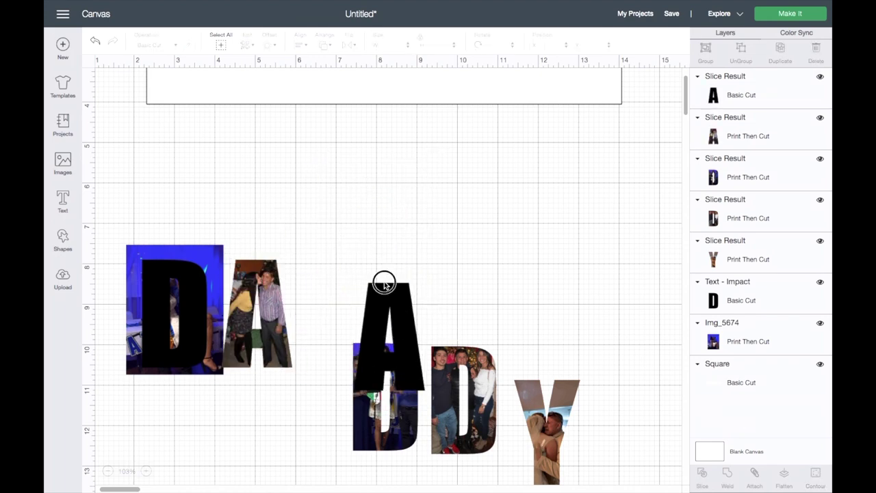
pyautogui.click(385, 288)
pyautogui.press('Delete')
# Slice the first D from its photo and delete both leftover pieces
pyautogui.moveTo(209, 214); pyautogui.dragTo(211, 354)
pyautogui.click(703, 476)
pyautogui.moveTo(134, 287); pyautogui.dragTo(205, 246)
pyautogui.press('Delete')
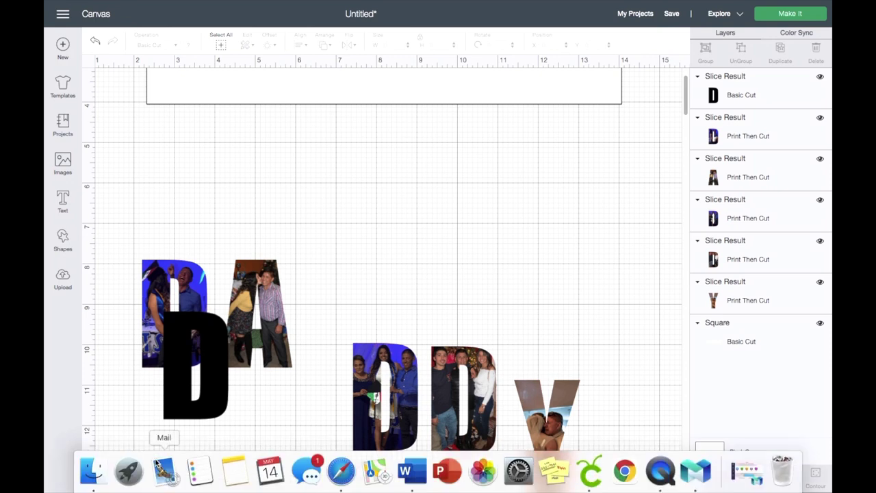
pyautogui.click(170, 355)
pyautogui.click(155, 304)
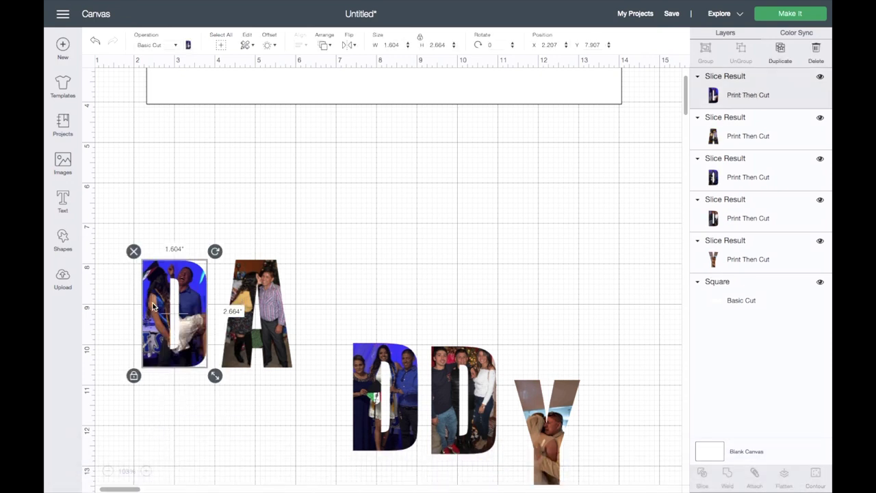
# Drag the photo letters into D-A-D-D-Y order
pyautogui.moveTo(263, 274); pyautogui.dragTo(311, 357)
pyautogui.moveTo(194, 299); pyautogui.dragTo(253, 380)
pyautogui.moveTo(542, 414); pyautogui.dragTo(527, 381)
pyautogui.moveTo(417, 379); pyautogui.dragTo(416, 382)
# Center the five letters vertically and distribute them evenly across the row
pyautogui.moveTo(575, 404); pyautogui.dragTo(182, 363)
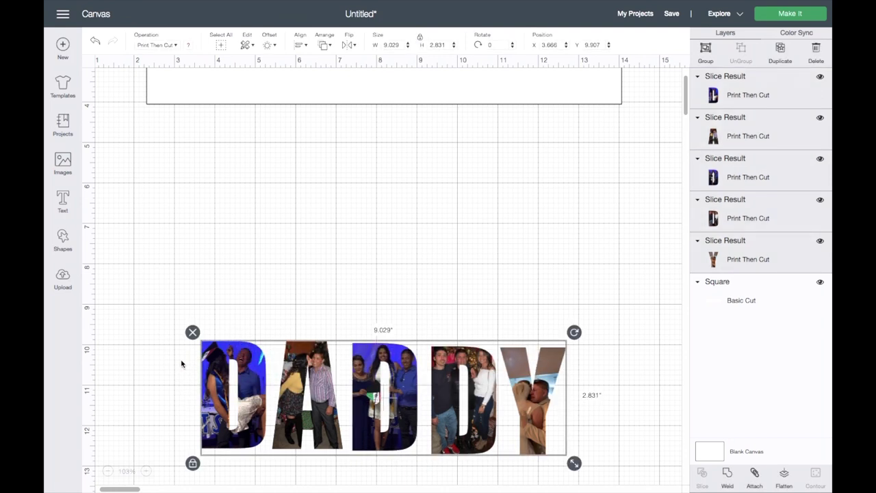
pyautogui.click(302, 45)
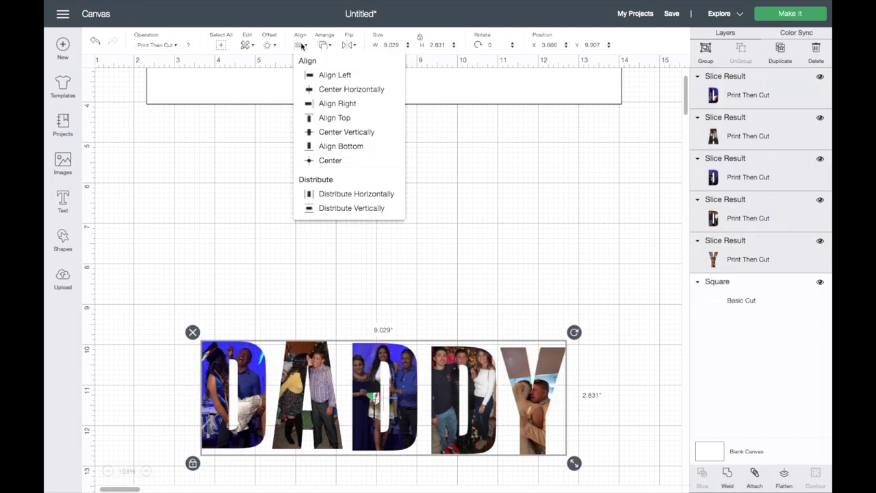
pyautogui.click(344, 132)
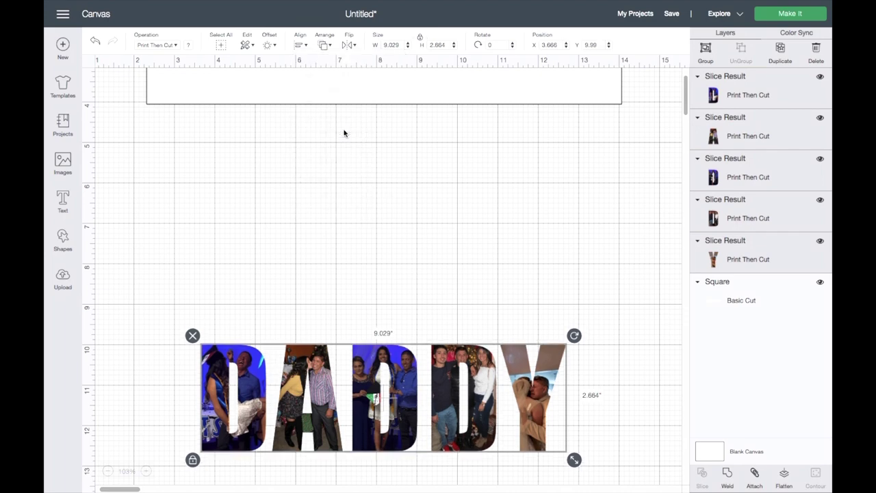
pyautogui.click(301, 45)
pyautogui.click(344, 192)
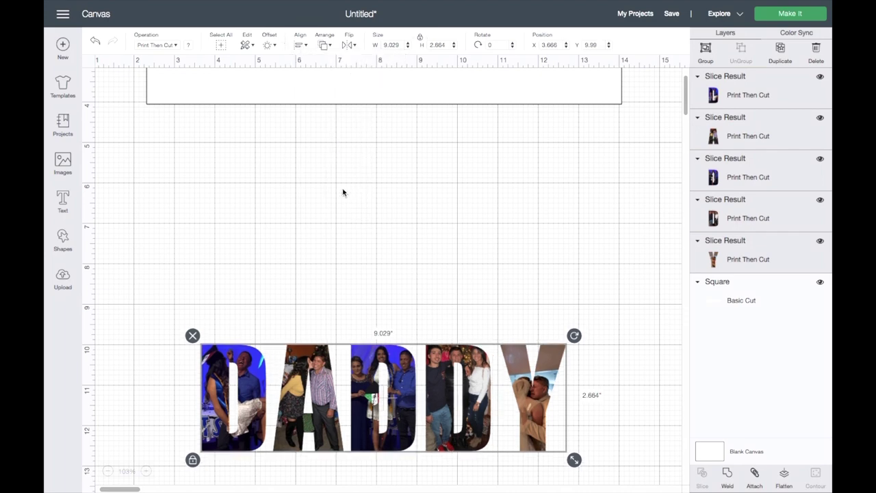
pyautogui.scroll(-3, 395, 251)
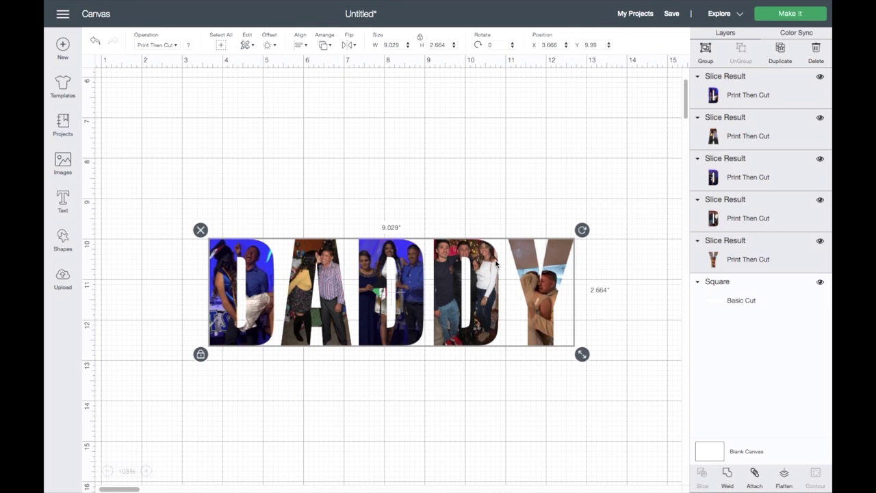
pyautogui.click(465, 194)
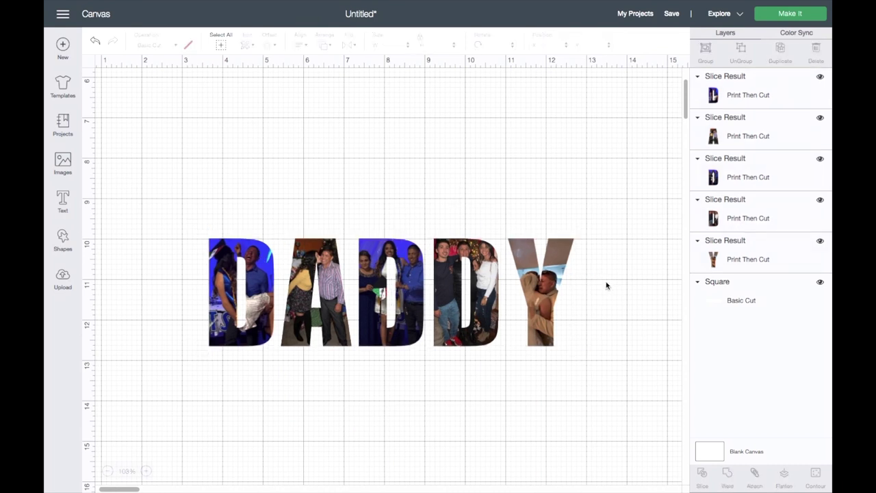
# Nudge the letters after the first D leftward in stages to tighten the gaps
pyautogui.moveTo(606, 280); pyautogui.dragTo(321, 273)
pyautogui.press('Left')
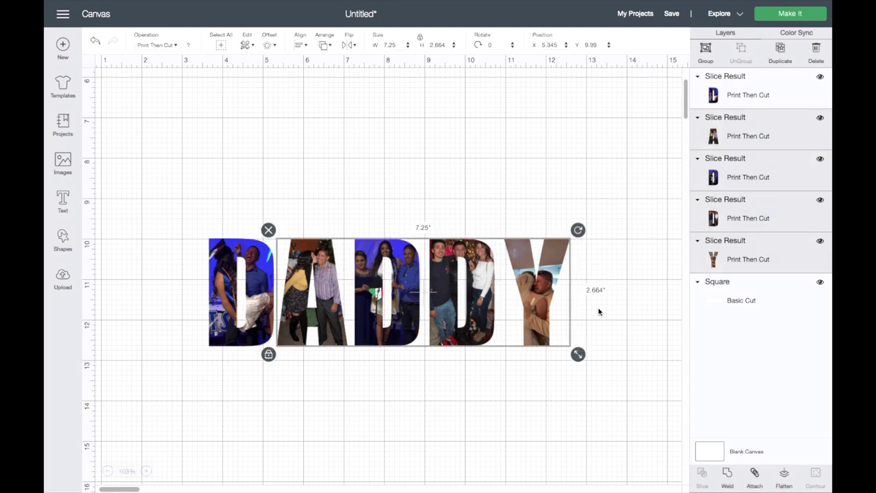
pyautogui.click(598, 310)
pyautogui.moveTo(596, 306); pyautogui.dragTo(413, 304)
pyautogui.press('Left')
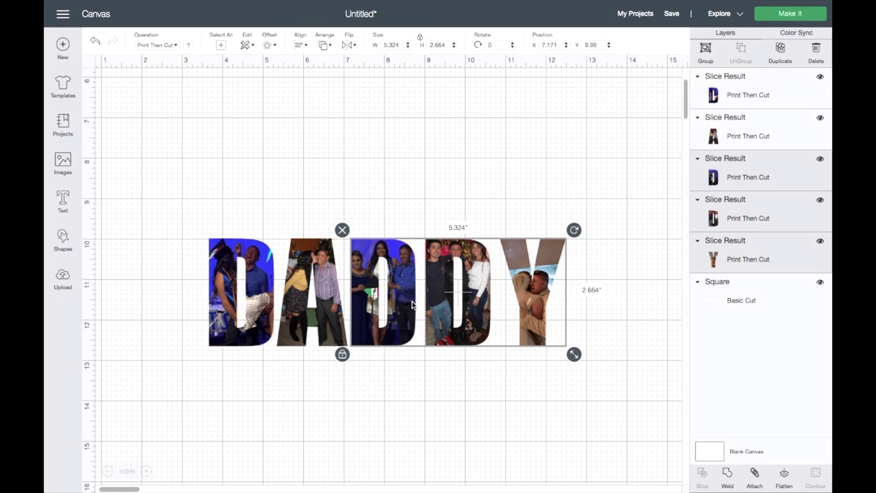
pyautogui.click(598, 299)
pyautogui.moveTo(597, 293); pyautogui.dragTo(451, 294)
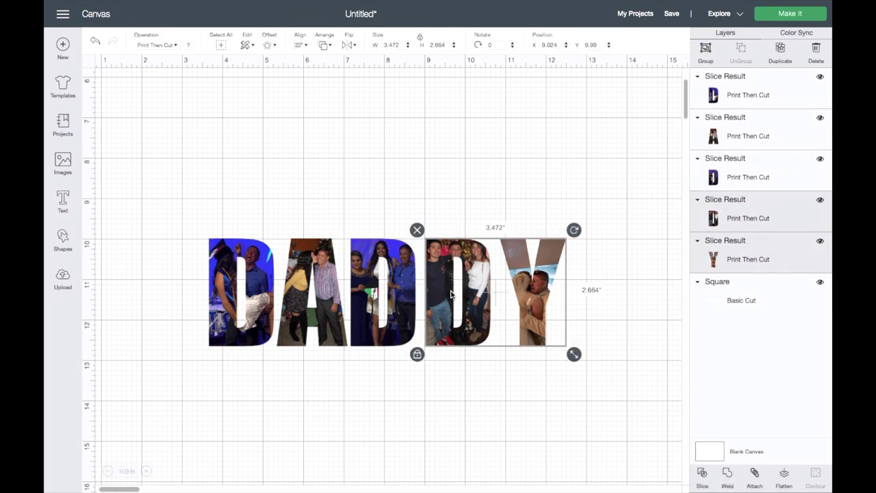
pyautogui.press('Left')
pyautogui.click(589, 294)
pyautogui.moveTo(589, 294); pyautogui.dragTo(521, 295)
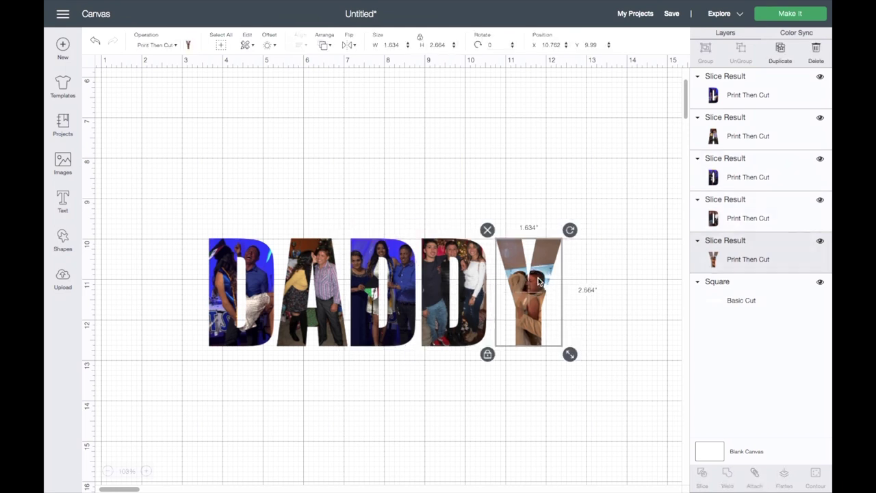
pyautogui.press('Left')
pyautogui.click(628, 310)
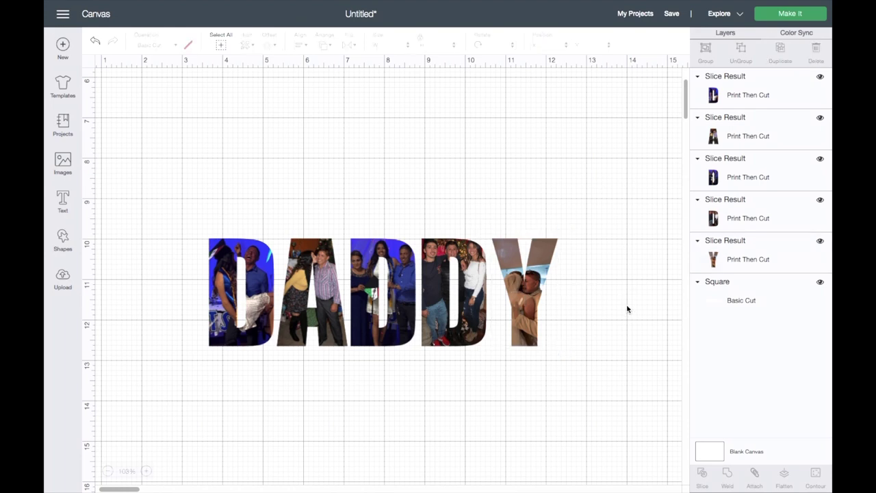
# Group the five DADDY letters and drag them onto the white rectangle
pyautogui.moveTo(585, 298); pyautogui.dragTo(239, 255)
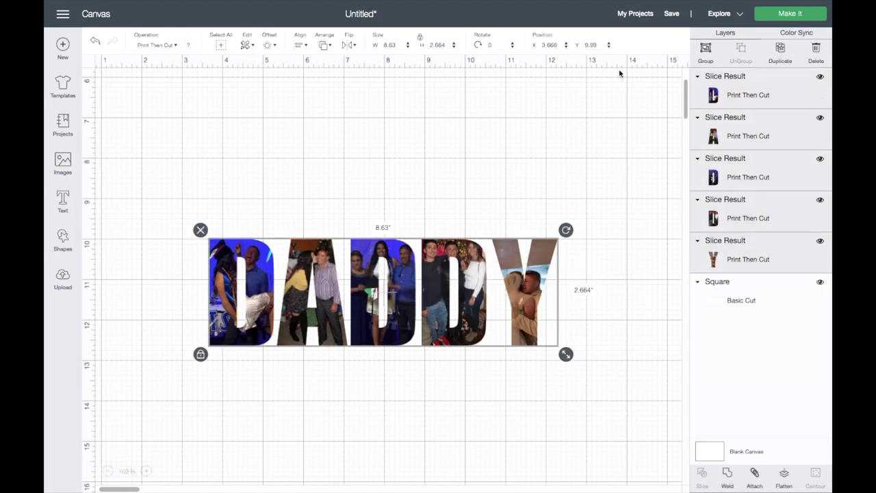
pyautogui.click(705, 57)
pyautogui.scroll(5, 527, 186)
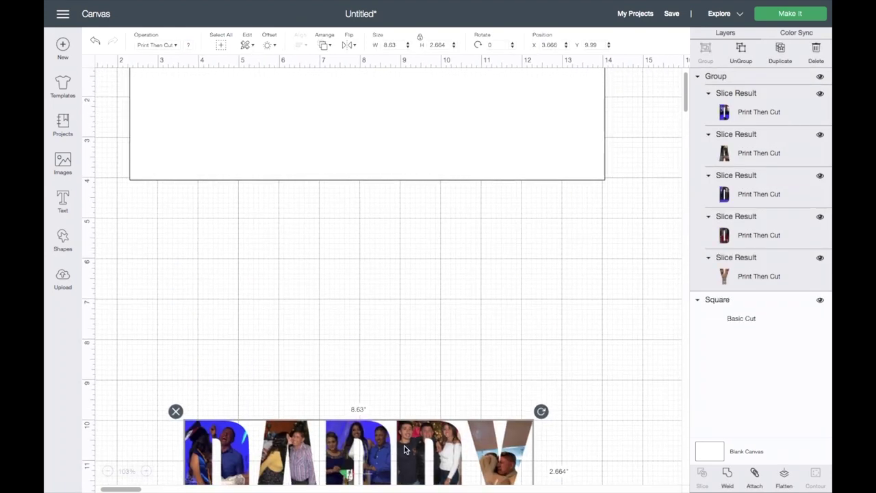
pyautogui.moveTo(403, 436); pyautogui.dragTo(410, 206)
pyautogui.scroll(3, 410, 212)
pyautogui.moveTo(401, 292); pyautogui.dragTo(397, 172)
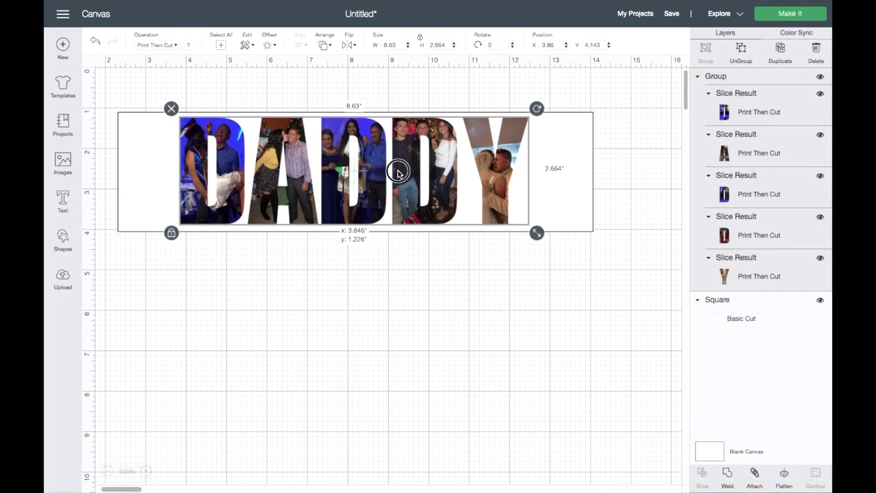
# Center DADDY on the rectangle with Align > Center
pyautogui.moveTo(418, 301); pyautogui.dragTo(370, 104)
pyautogui.click(298, 45)
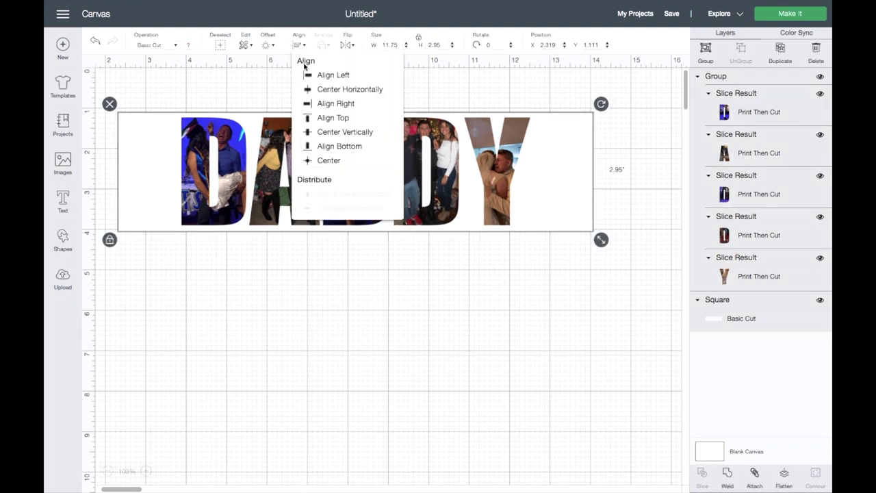
pyautogui.click(338, 161)
pyautogui.click(381, 270)
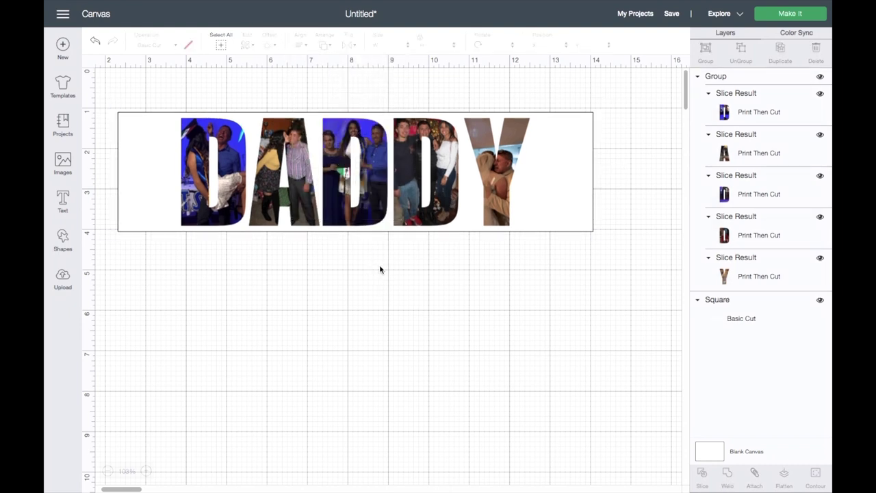
pyautogui.hscroll(-3, 452, 278)
pyautogui.hscroll(3, 452, 278)
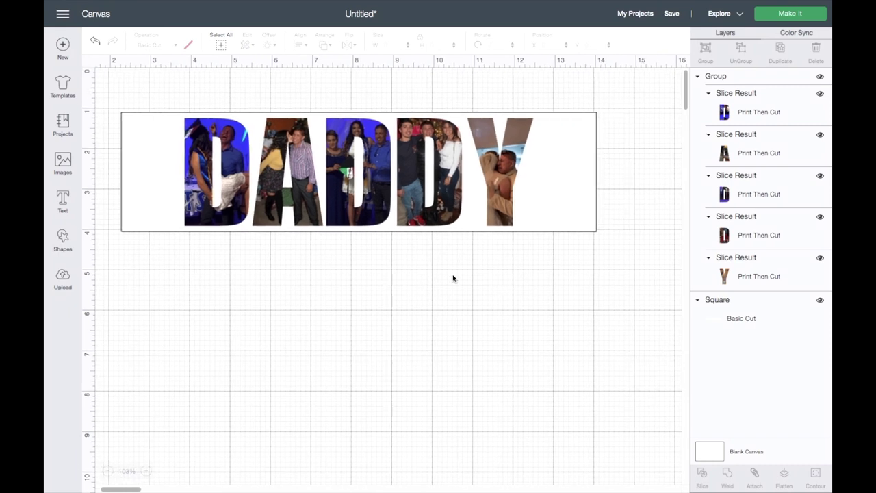
pyautogui.hscroll(-2, 453, 278)
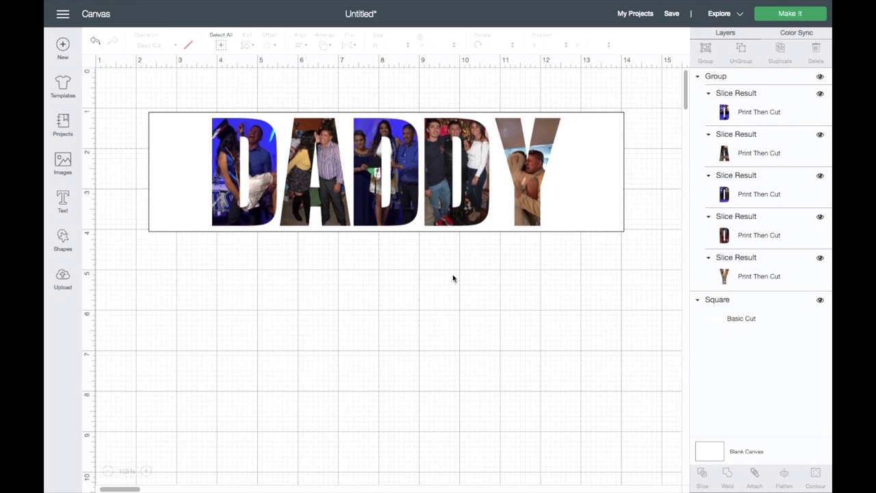
# Add an 'EST 1992' text box in Times font below DADDY
pyautogui.click(61, 202)
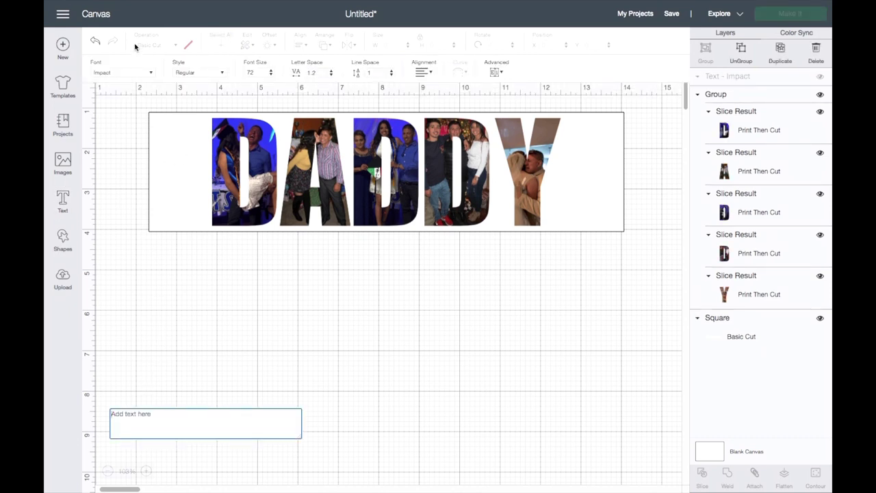
pyautogui.click(145, 73)
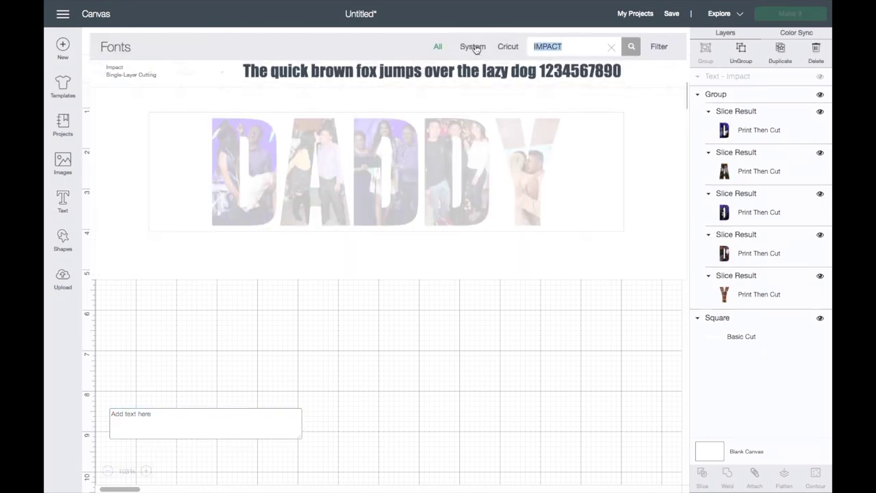
pyautogui.write('TIMES')
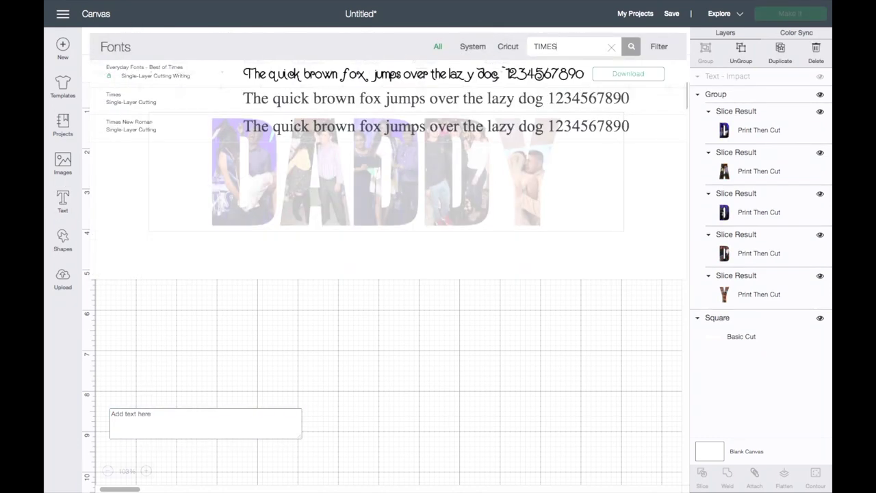
pyautogui.click(461, 100)
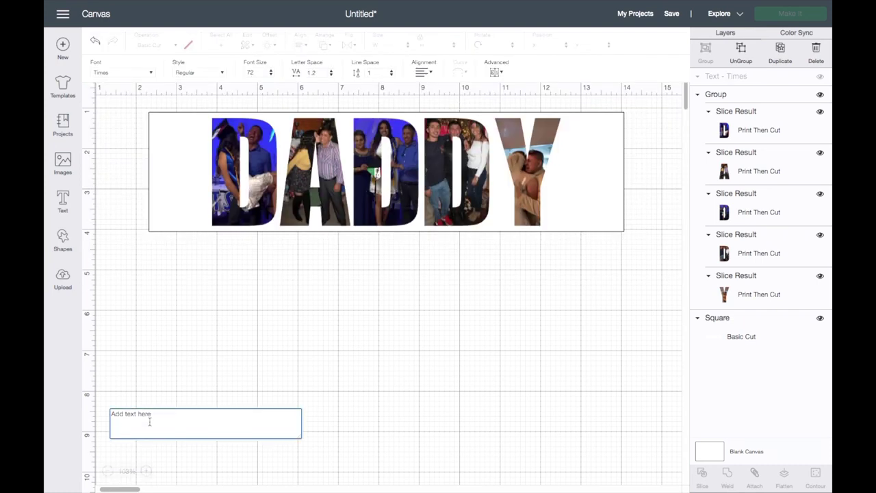
pyautogui.write('EST')
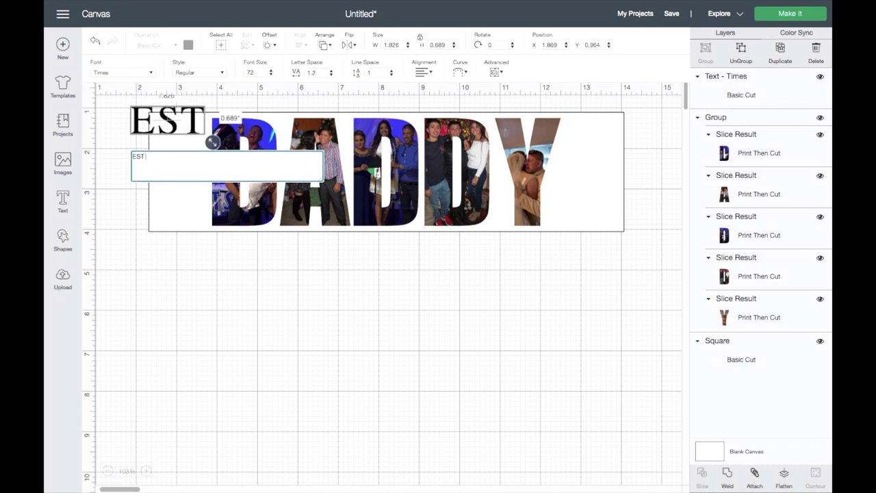
pyautogui.write(' 1')
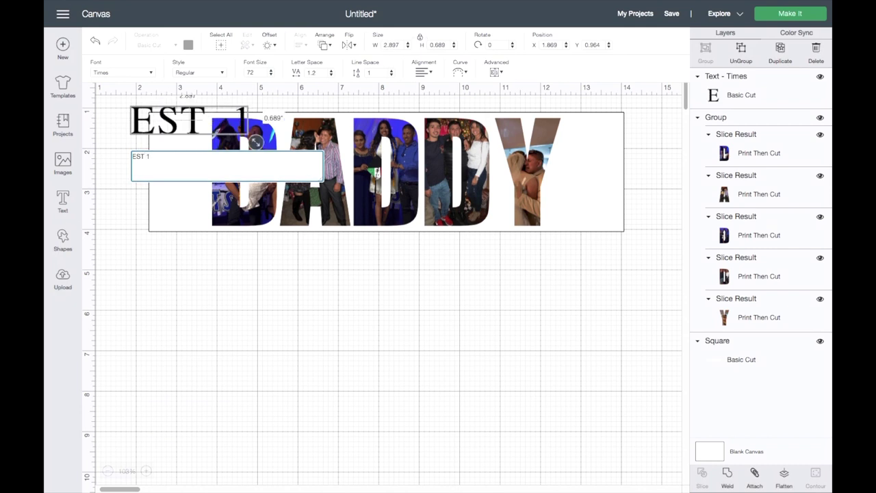
pyautogui.write('992')
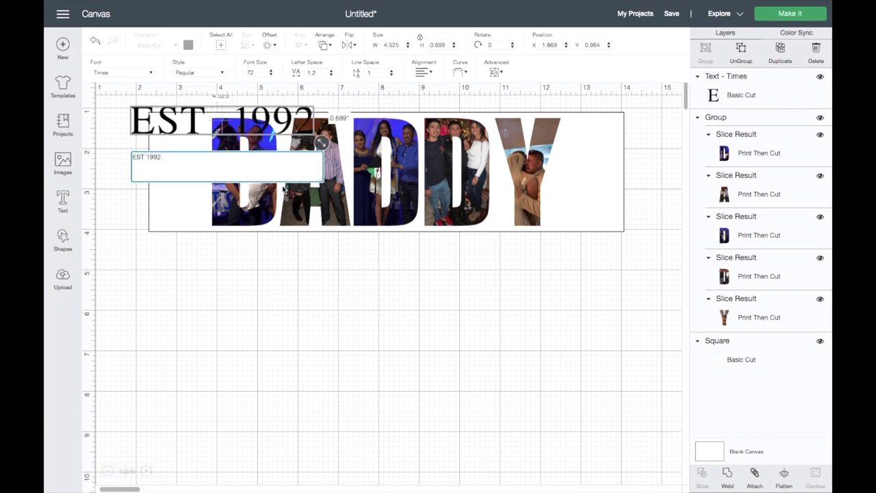
pyautogui.moveTo(267, 130); pyautogui.dragTo(424, 277)
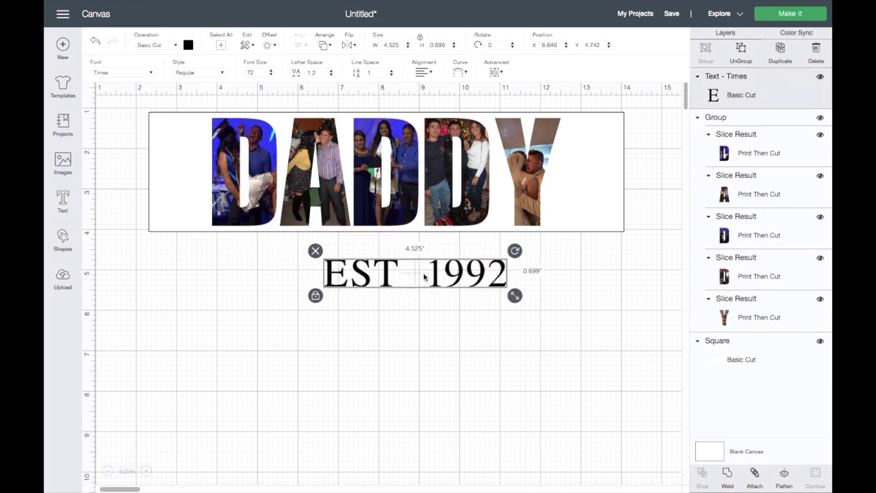
# Ungroup EST 1992, nudge 1992 closer, regroup it and shrink it into the lower right
pyautogui.click(741, 49)
pyautogui.moveTo(571, 258); pyautogui.dragTo(422, 274)
pyautogui.press('Left')
pyautogui.press('Left')
pyautogui.press('Left')
pyautogui.press('Left')
pyautogui.press('Left')
pyautogui.press('Left')
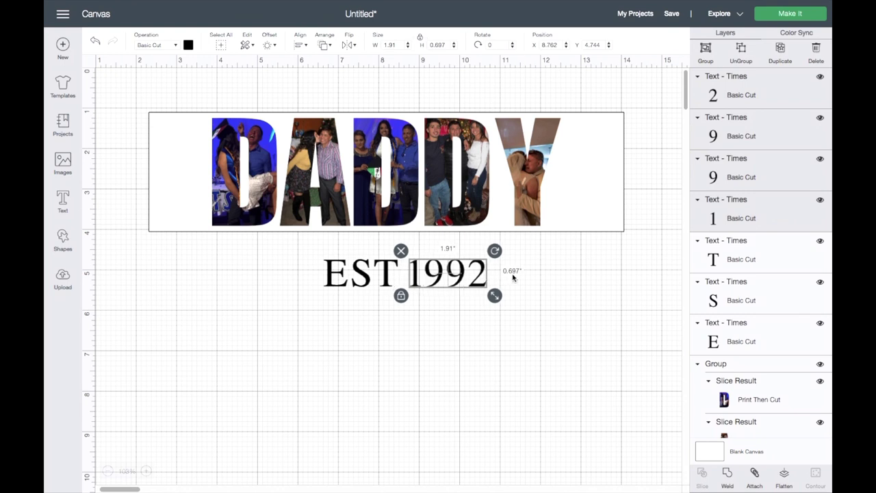
pyautogui.moveTo(514, 276); pyautogui.dragTo(326, 266)
pyautogui.click(705, 49)
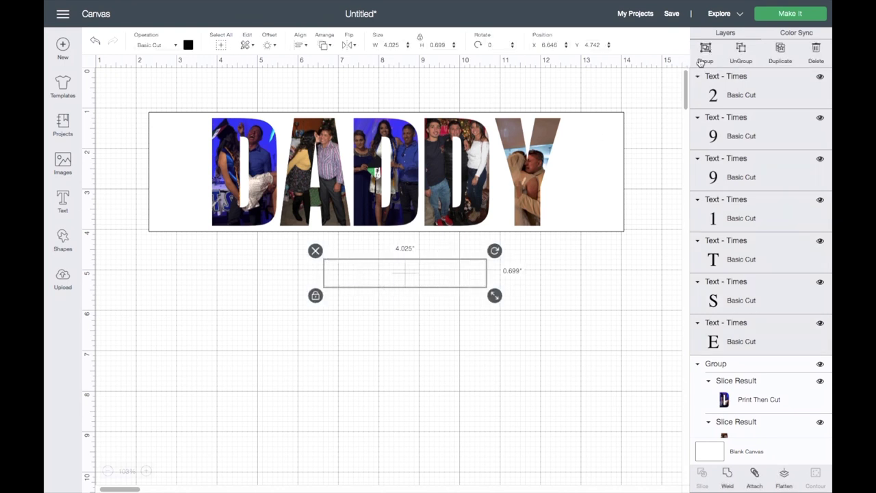
pyautogui.moveTo(495, 295); pyautogui.dragTo(603, 219)
# Delete the EST 1992 caption, leaving only the DADDY letters
pyautogui.click(600, 275)
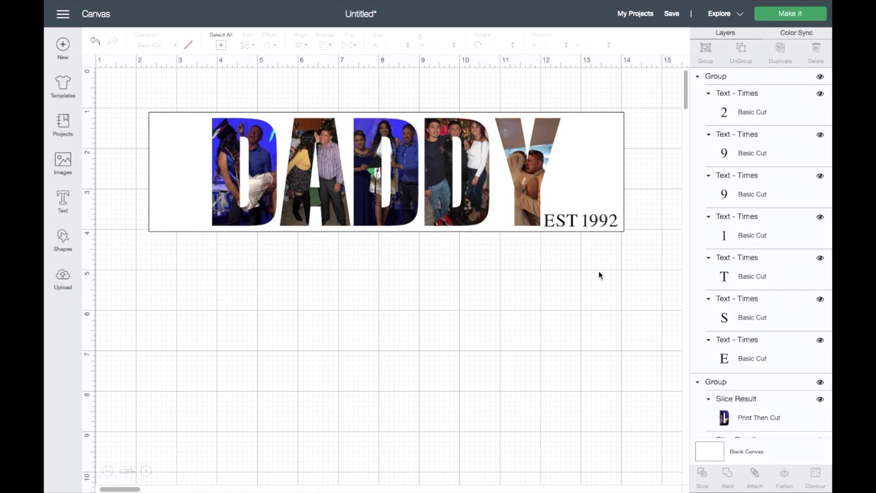
pyautogui.click(599, 231)
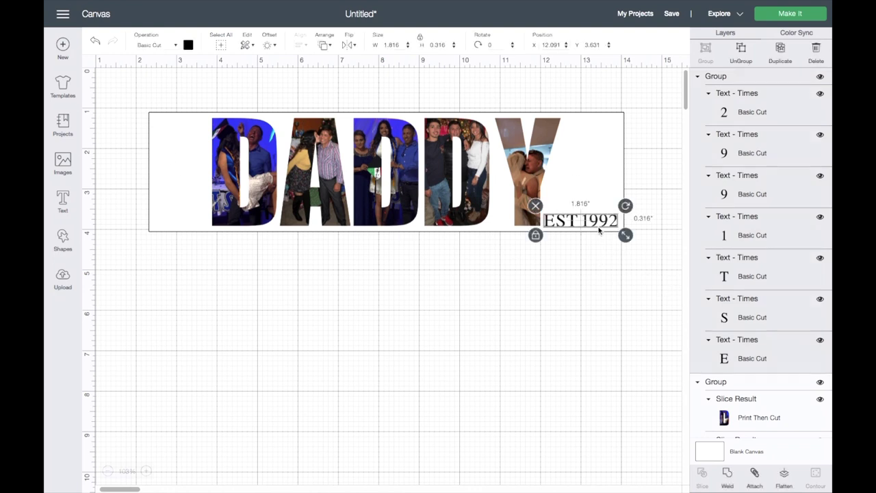
pyautogui.click(536, 205)
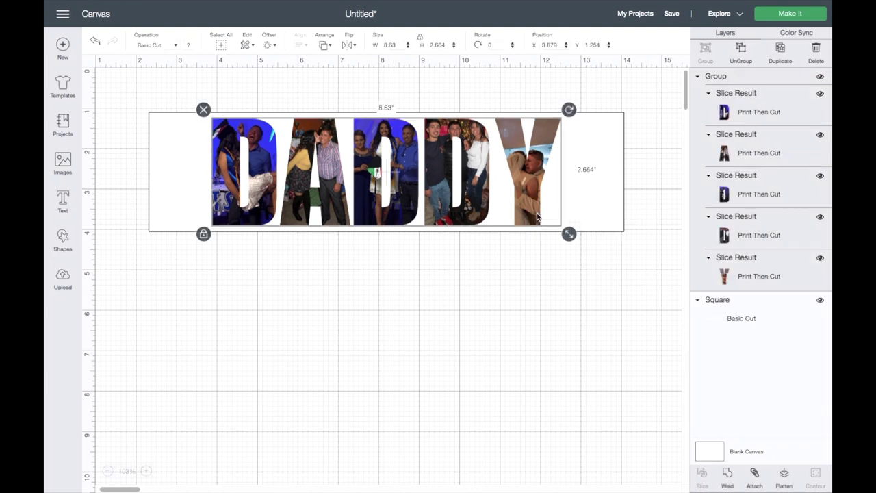
pyautogui.click(577, 287)
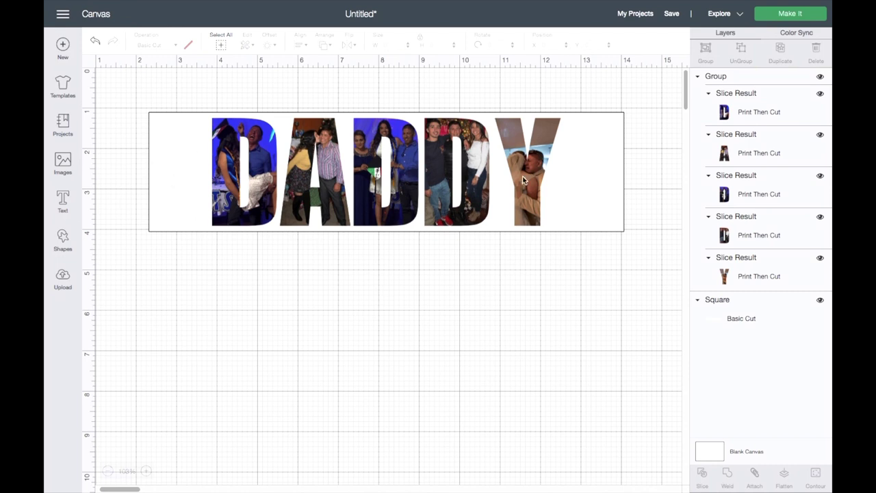
# Hide the white rectangle, attach the DADDY letters, and send the design to the mat
pyautogui.click(585, 179)
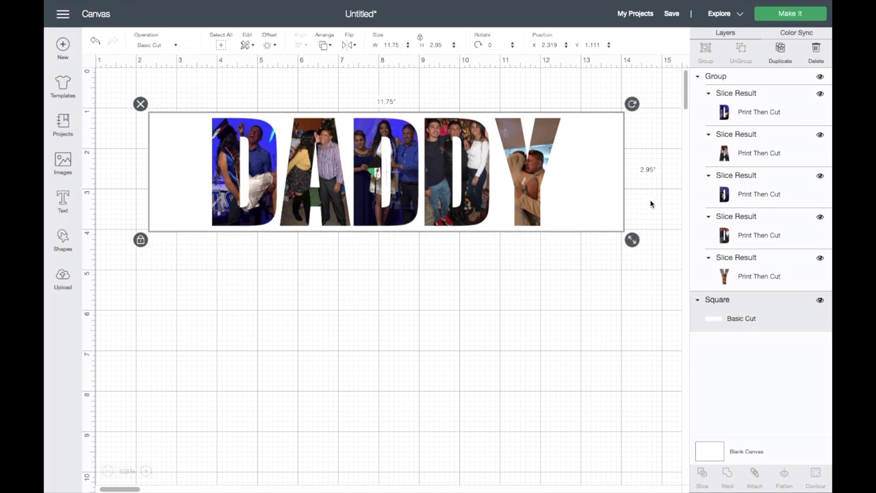
pyautogui.click(821, 301)
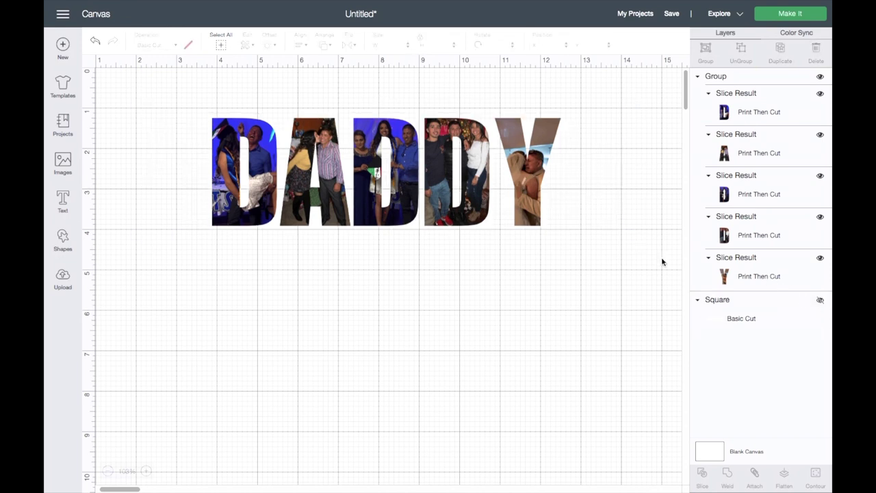
pyautogui.moveTo(612, 192); pyautogui.dragTo(221, 137)
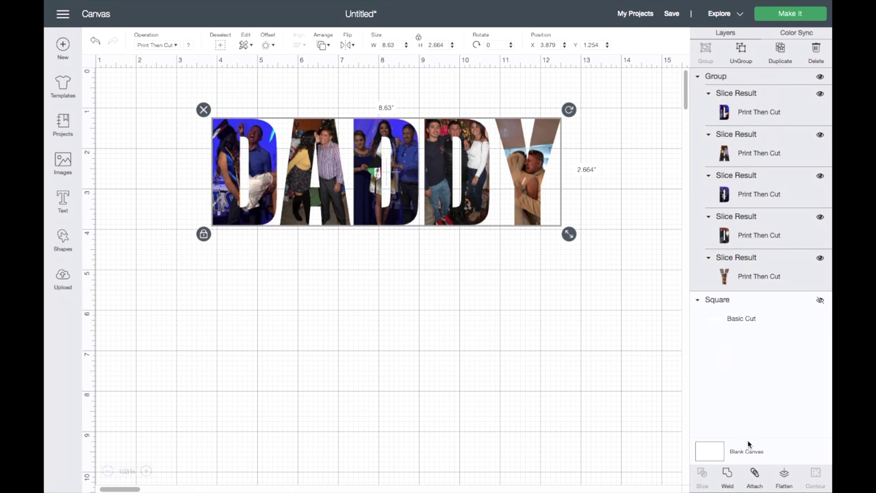
pyautogui.click(754, 474)
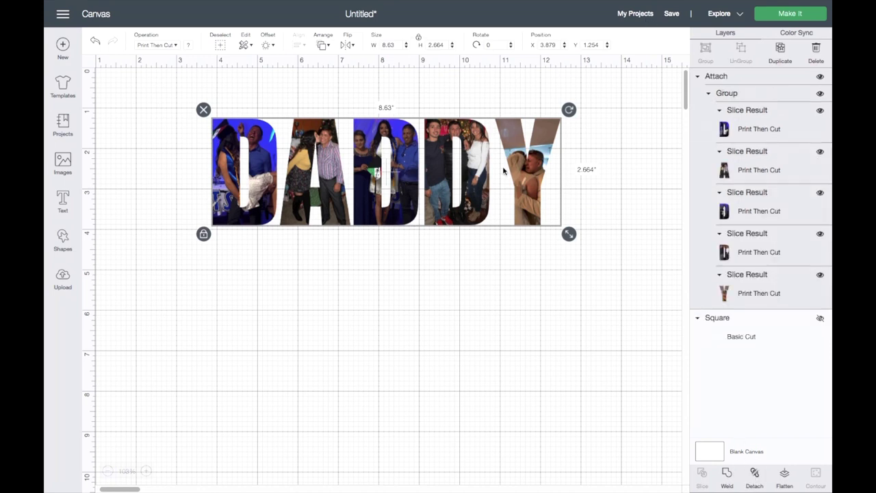
pyautogui.click(789, 14)
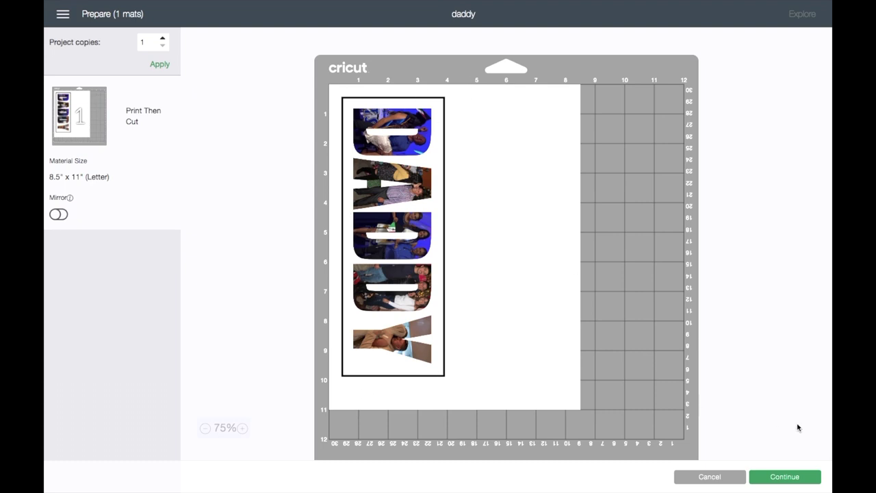
# Accept the mat layout on the Prepare screen and continue to printing
pyautogui.click(794, 478)
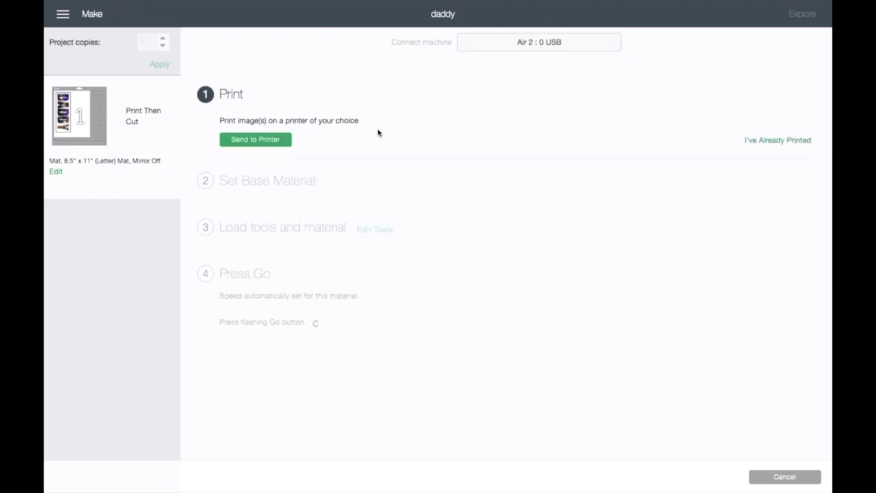
# Print to the HP ENVY 5000 series printer through the system print dialog
pyautogui.click(281, 139)
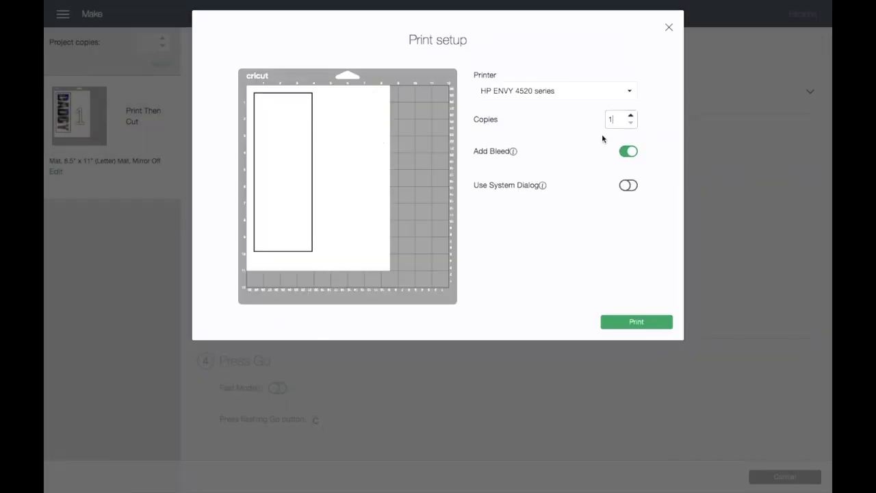
pyautogui.click(629, 184)
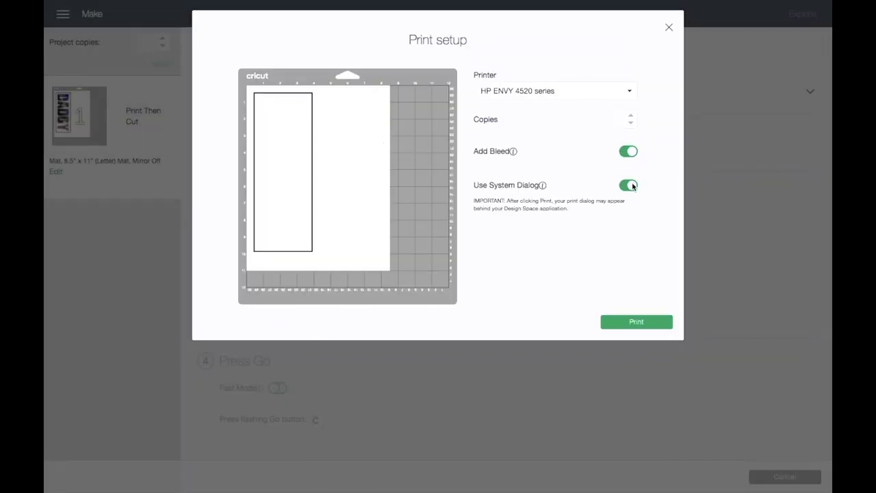
pyautogui.click(582, 93)
pyautogui.click(558, 201)
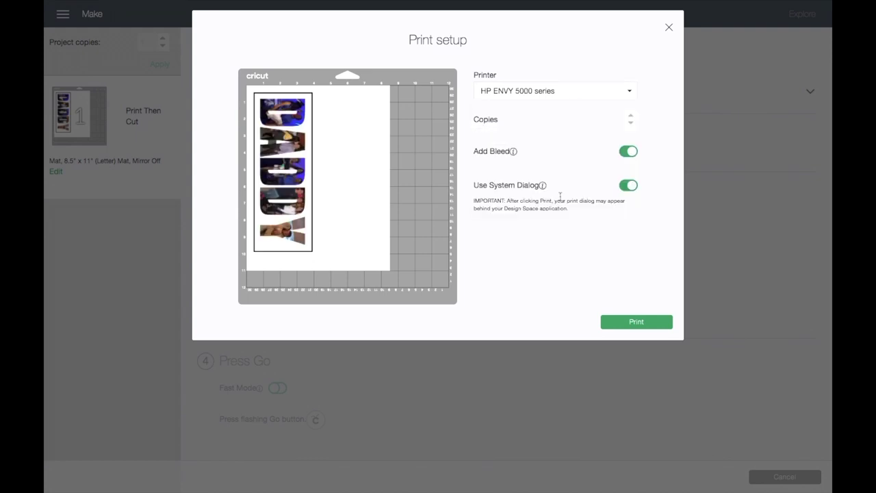
pyautogui.click(638, 323)
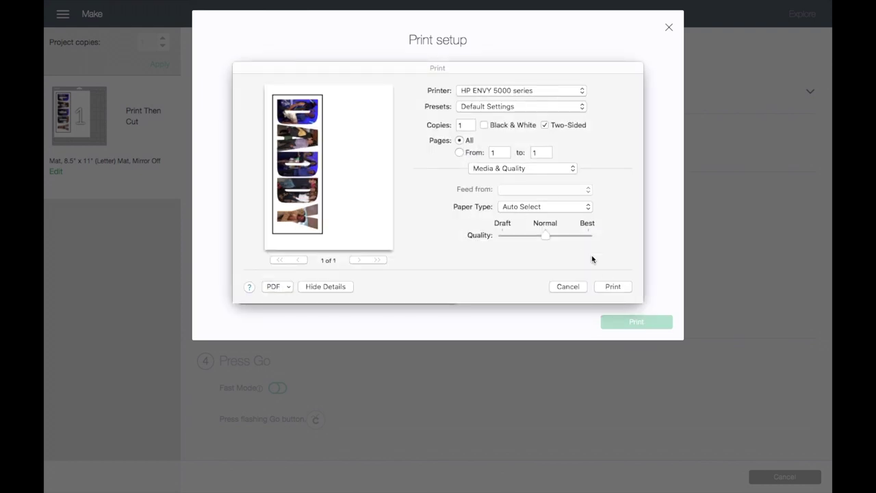
# Print the DADDY page at Best quality on Photo Glossy Paper
pyautogui.moveTo(546, 236); pyautogui.dragTo(586, 239)
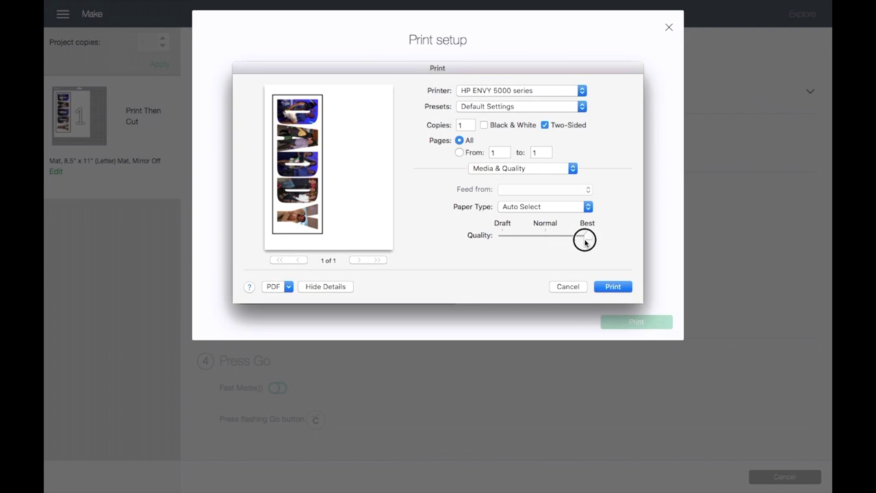
pyautogui.click(568, 208)
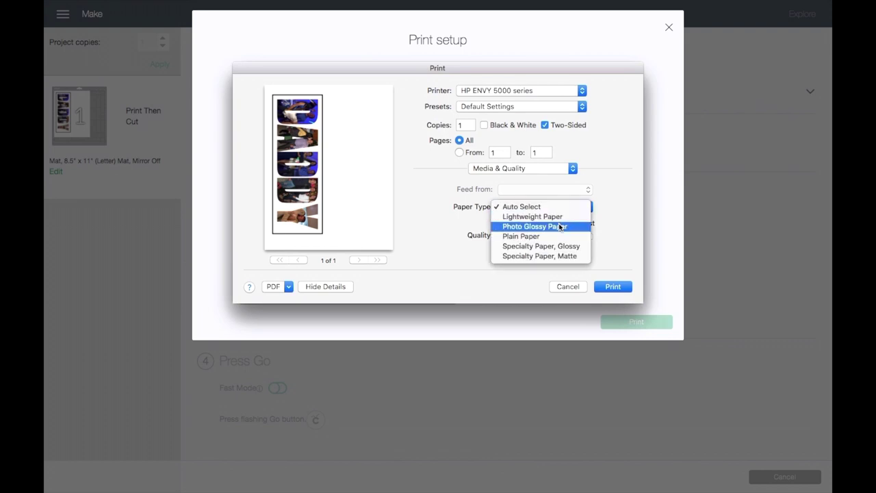
pyautogui.click(560, 226)
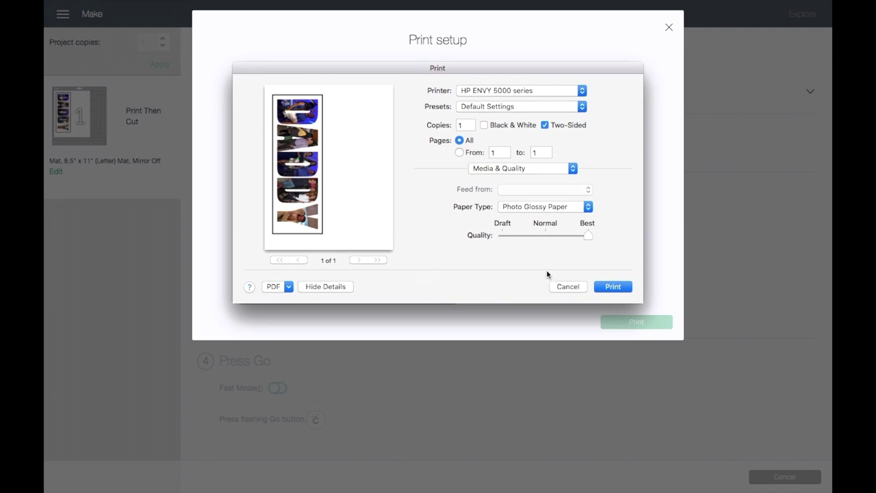
pyautogui.click(603, 288)
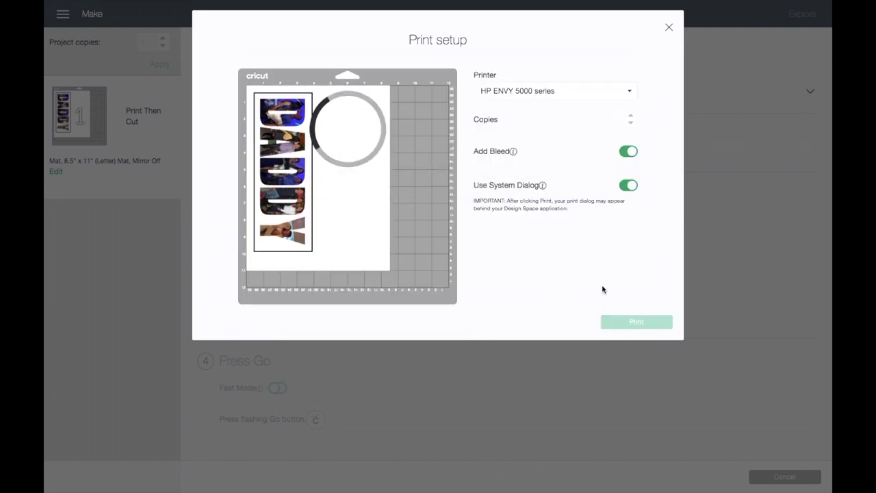